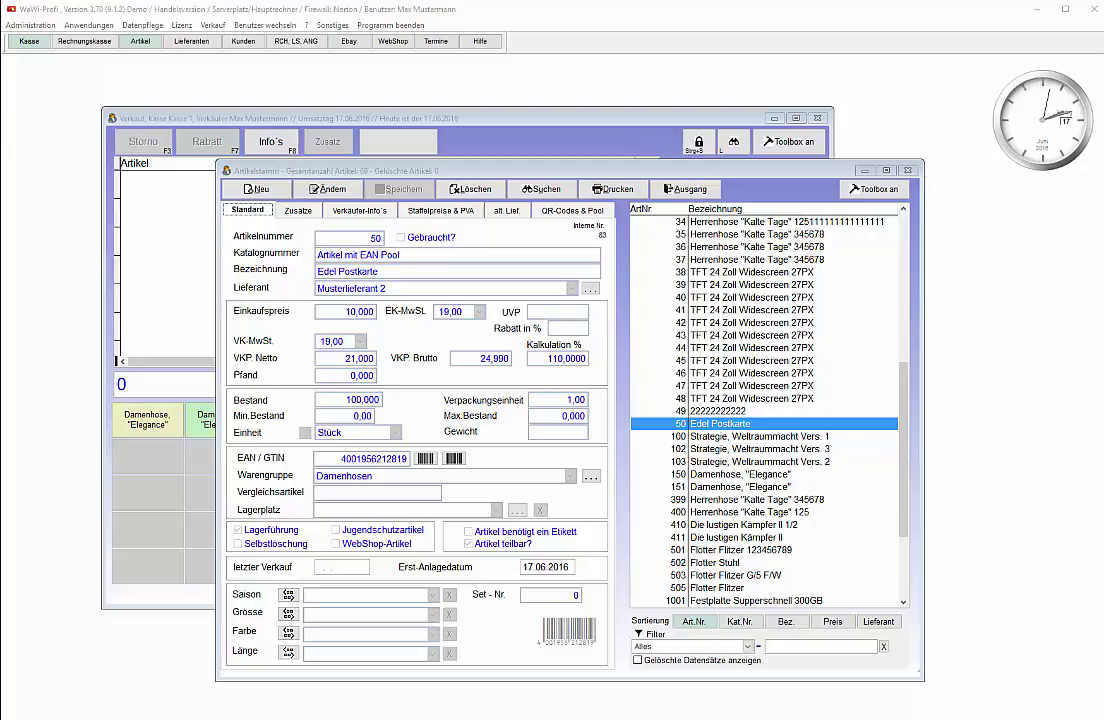
- Look at the Edel Postkarte article's EAN pool and its EAN entry dialog, and return to the article's standard data
{"action": "left_click", "coordinate": [569, 212]}
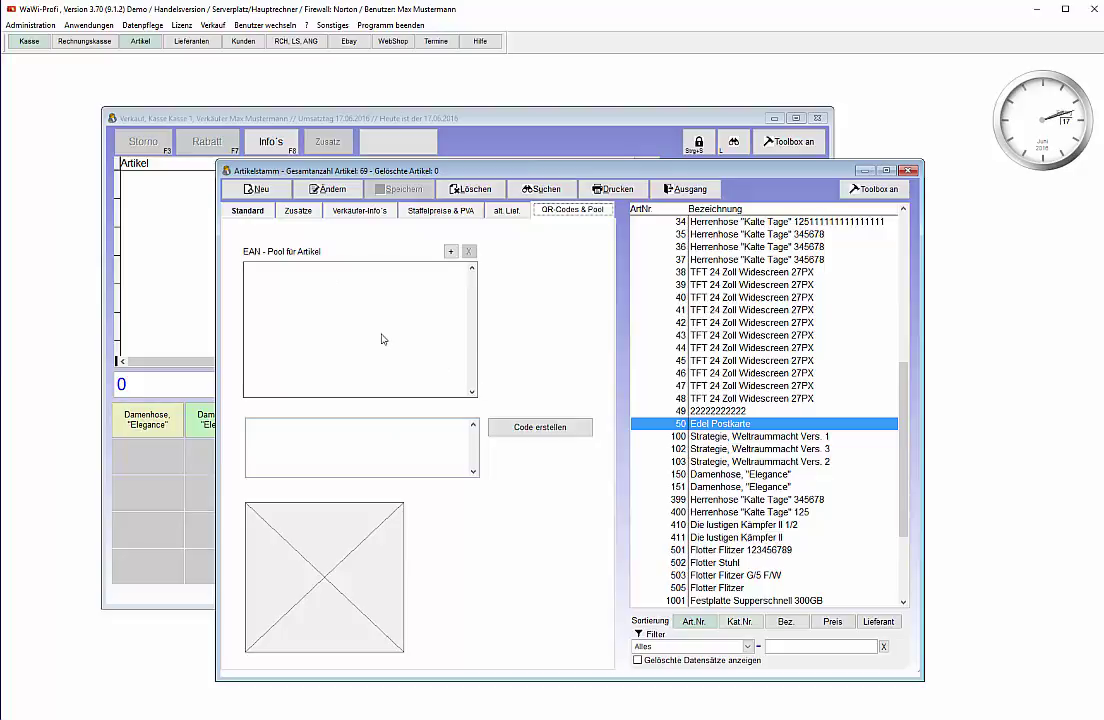
{"action": "left_click", "coordinate": [451, 252]}
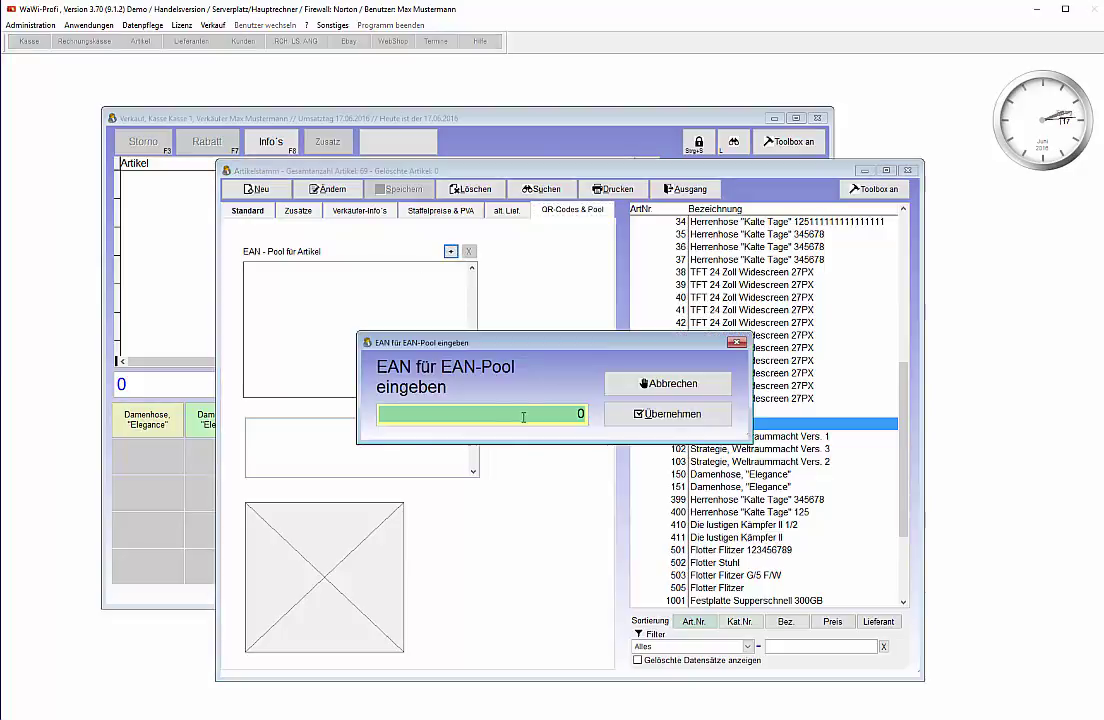
{"action": "left_click", "coordinate": [705, 385]}
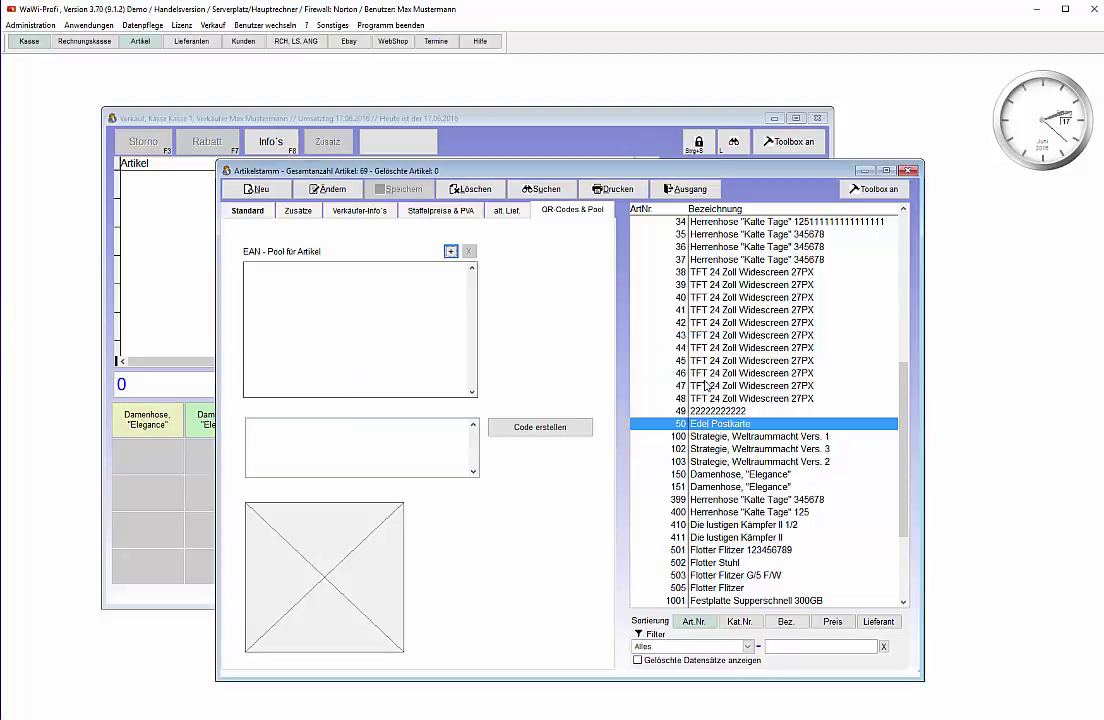
{"action": "left_click", "coordinate": [949, 680]}
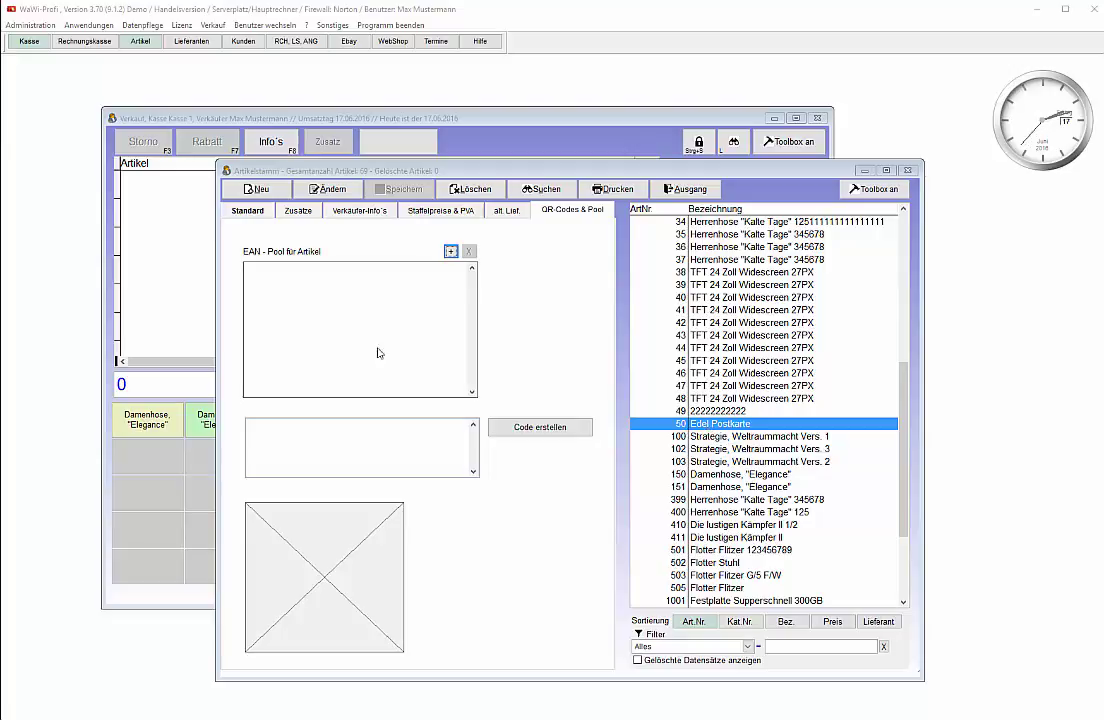
{"action": "left_click", "coordinate": [248, 210]}
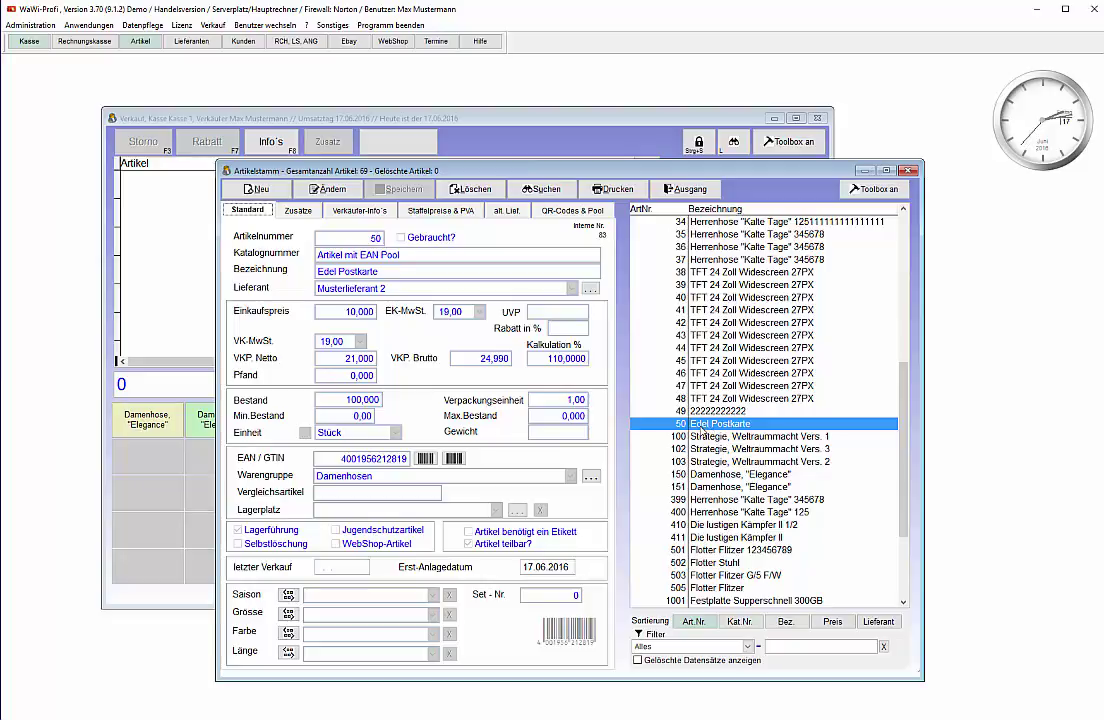
{"action": "left_click", "coordinate": [117, 388]}
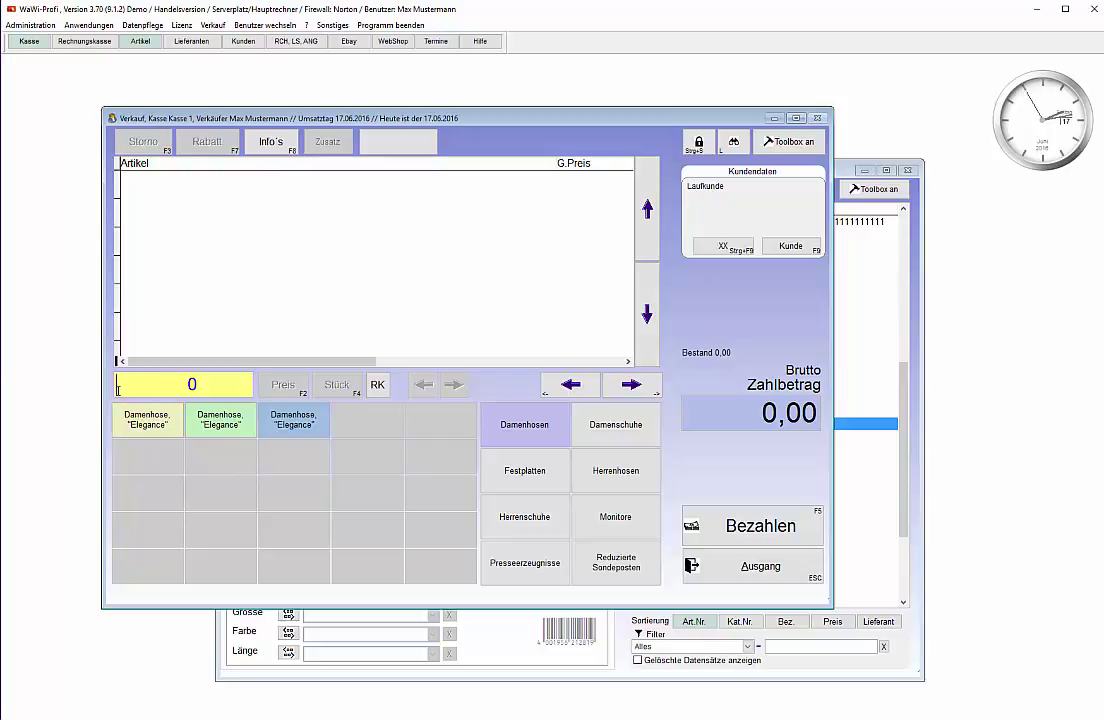
{"action": "type", "text": "4001956212819"}
{"action": "key", "text": "Return"}
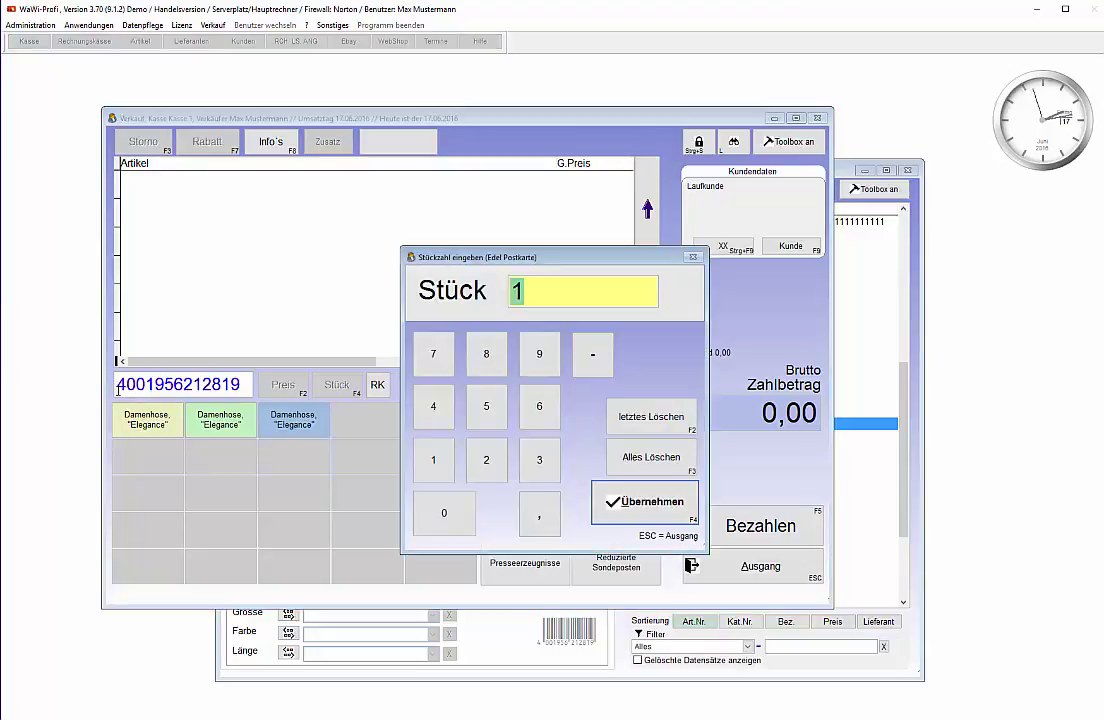
{"action": "key", "text": "Return"}
{"action": "key", "text": "Return"}
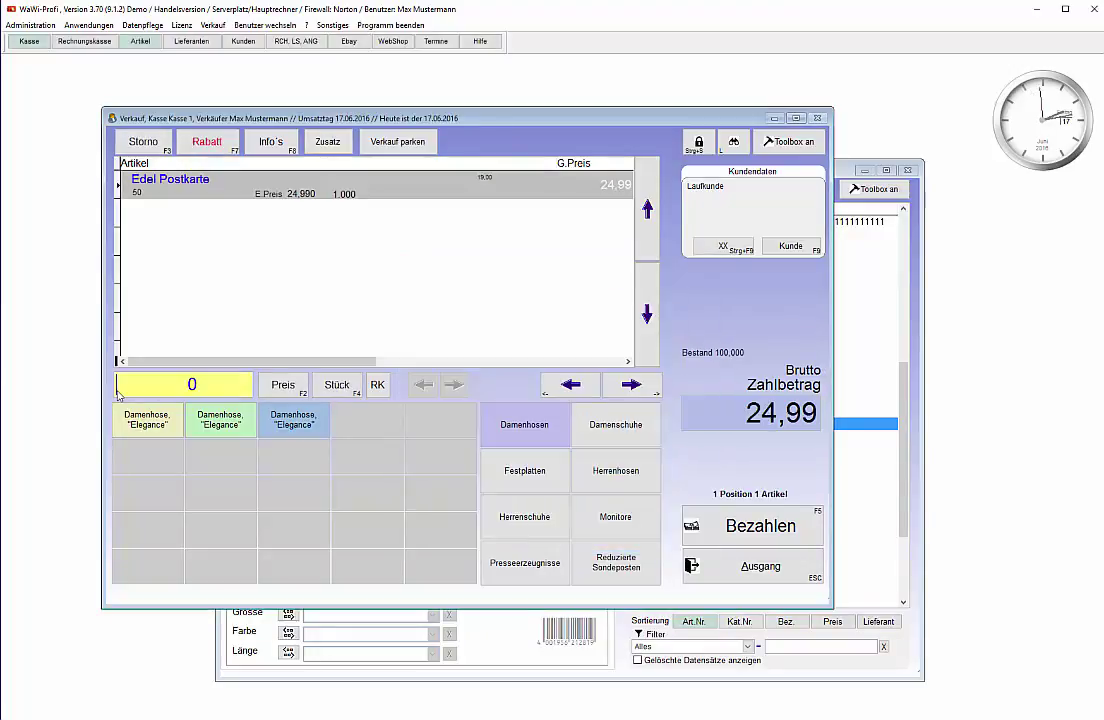
{"action": "key", "text": "F3"}
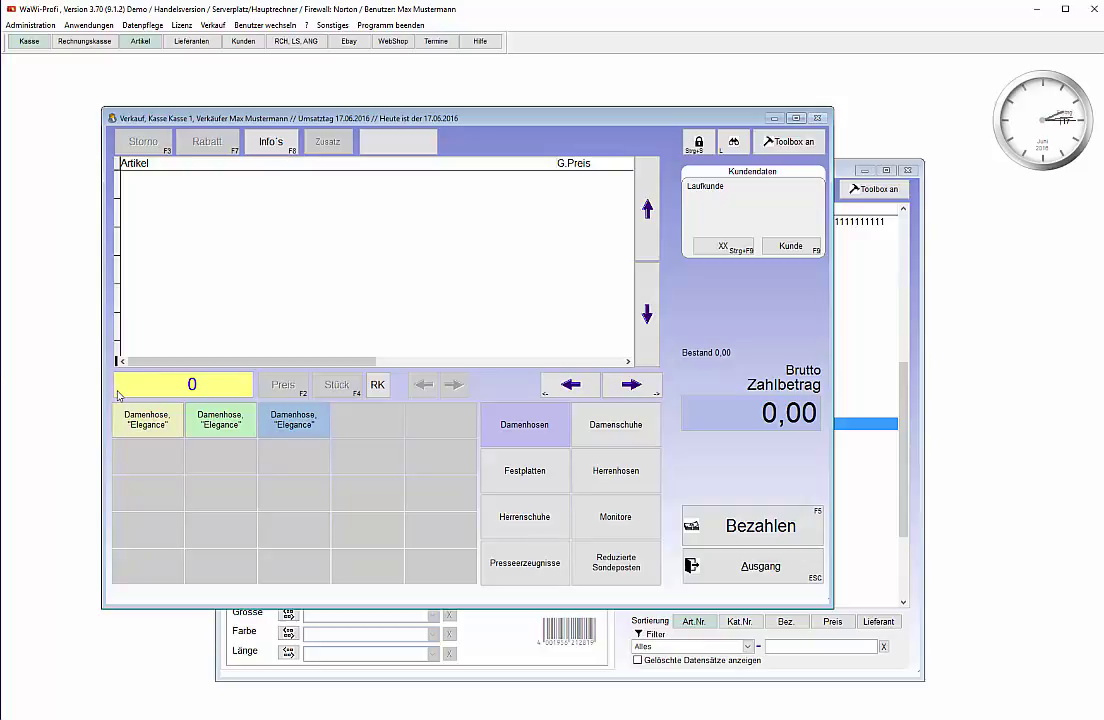
{"action": "type", "text": "4004182002230"}
{"action": "key", "text": "Return"}
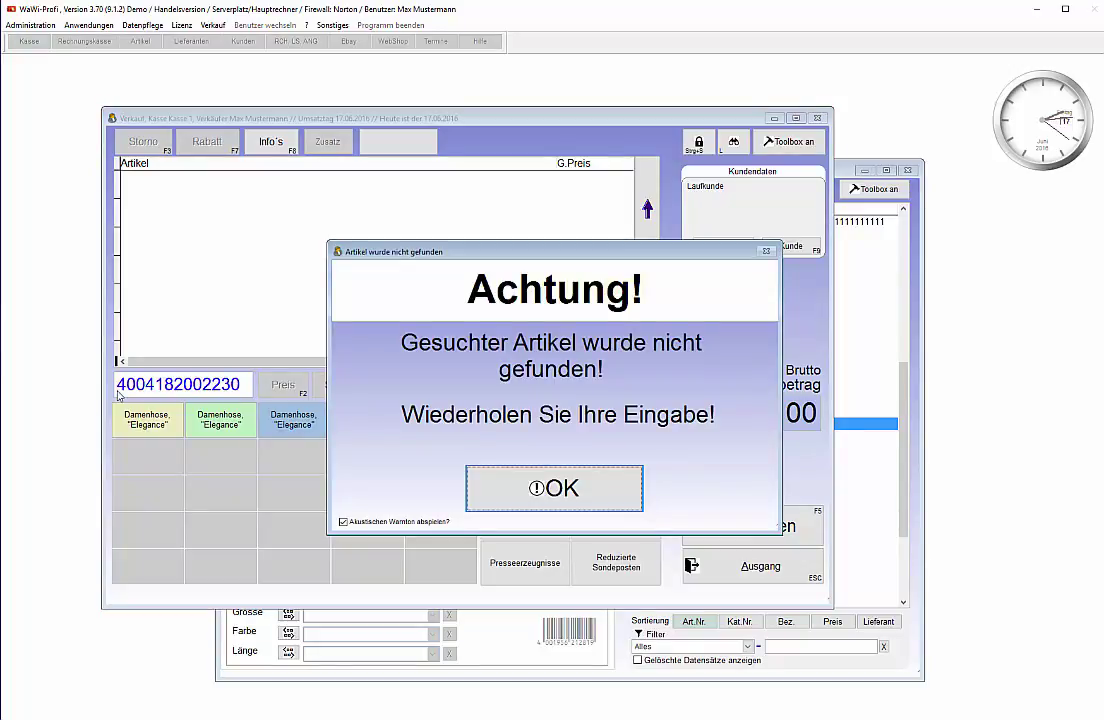
{"action": "key", "text": "Return"}
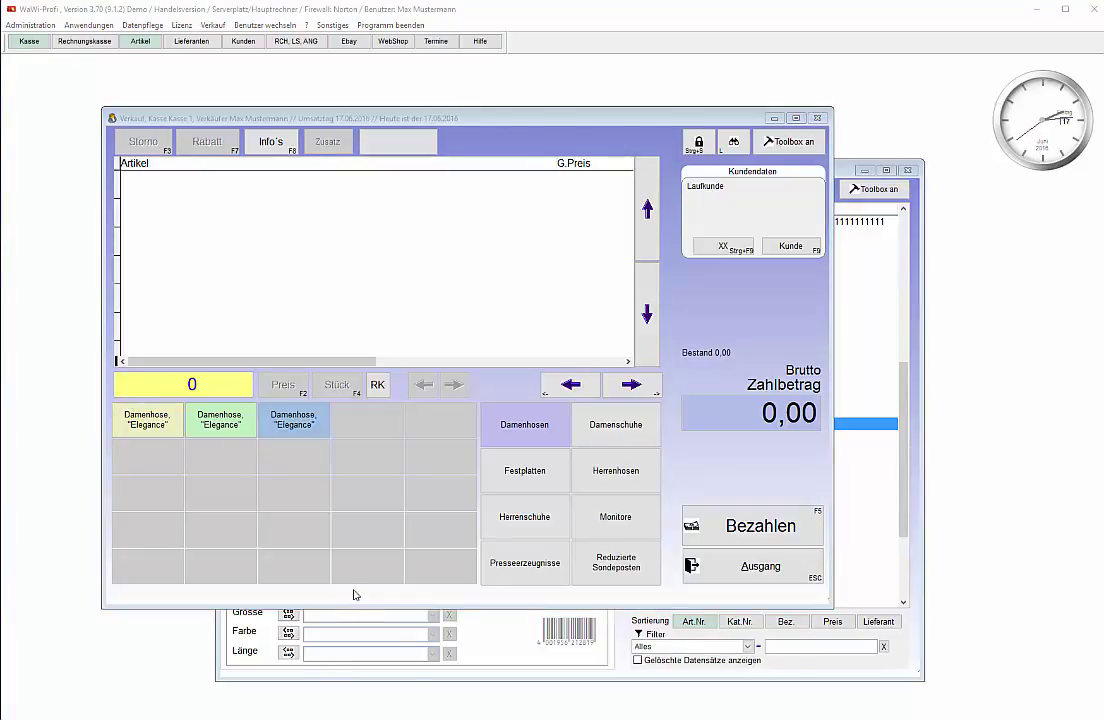
- Add EAN 40056050 to the EAN pool of the Edel Postkarte article
{"action": "left_click", "coordinate": [862, 424]}
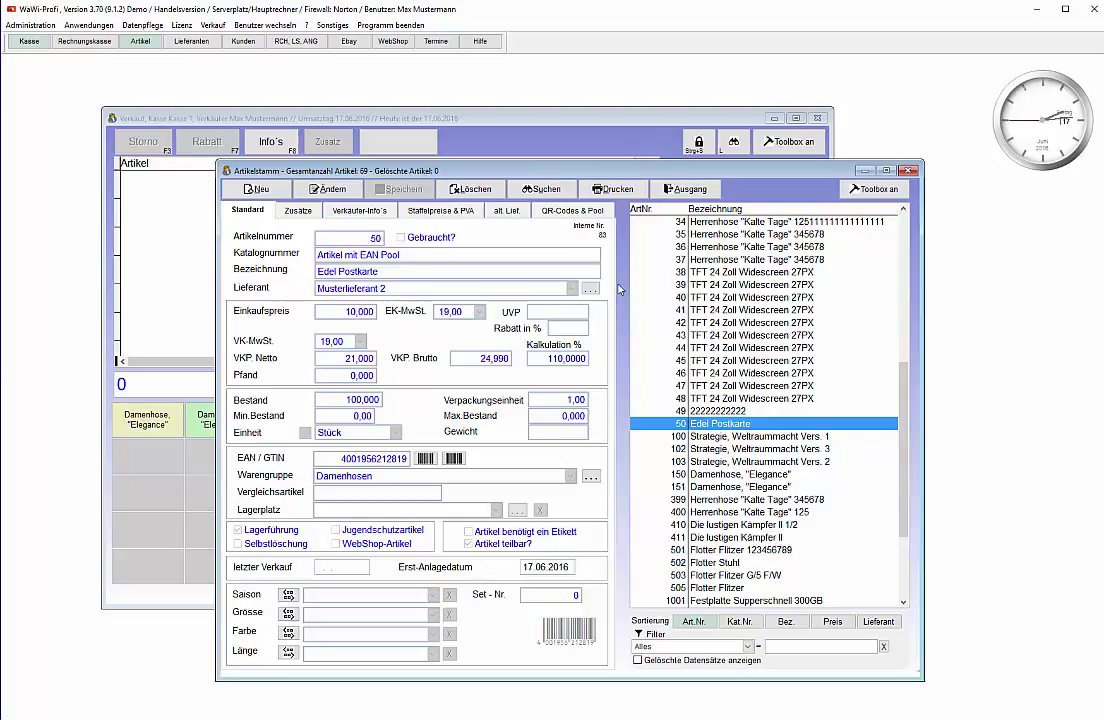
{"action": "left_click", "coordinate": [574, 212]}
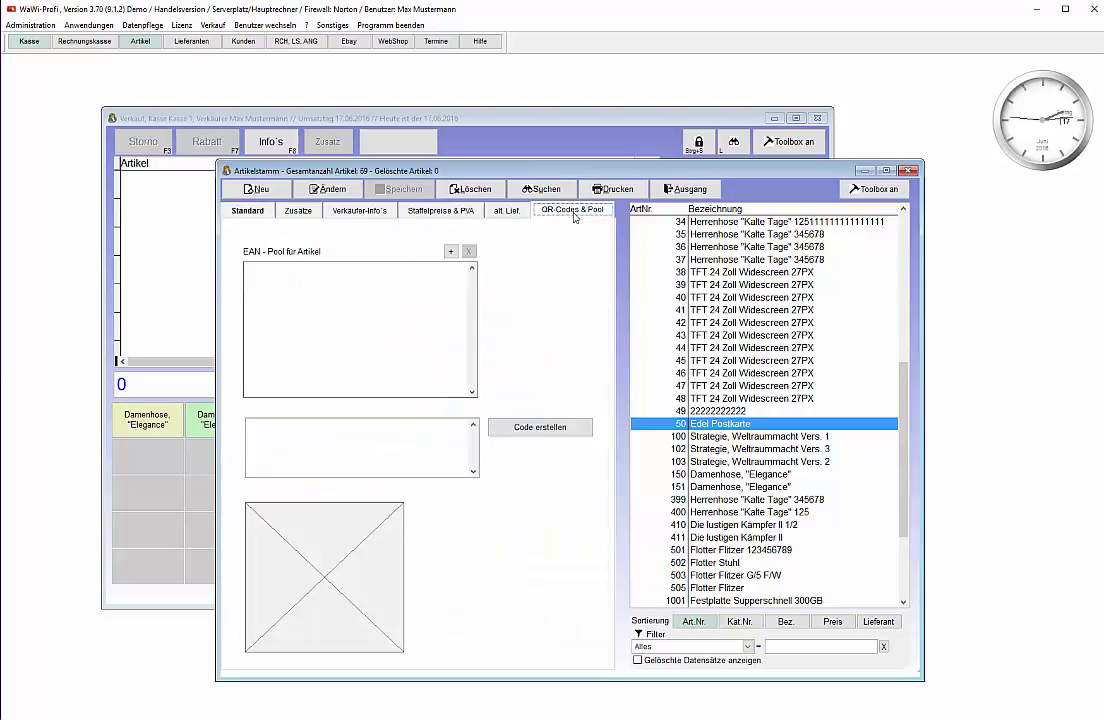
{"action": "left_click", "coordinate": [450, 253]}
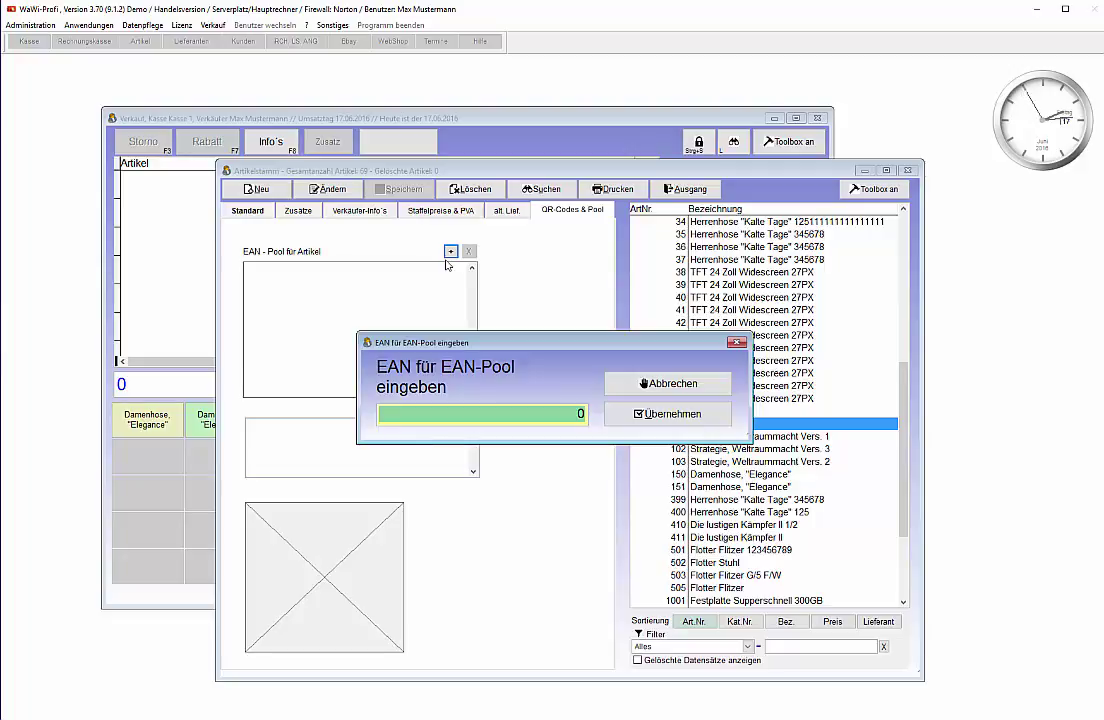
{"action": "type", "text": "40056050"}
{"action": "key", "text": "Tab"}
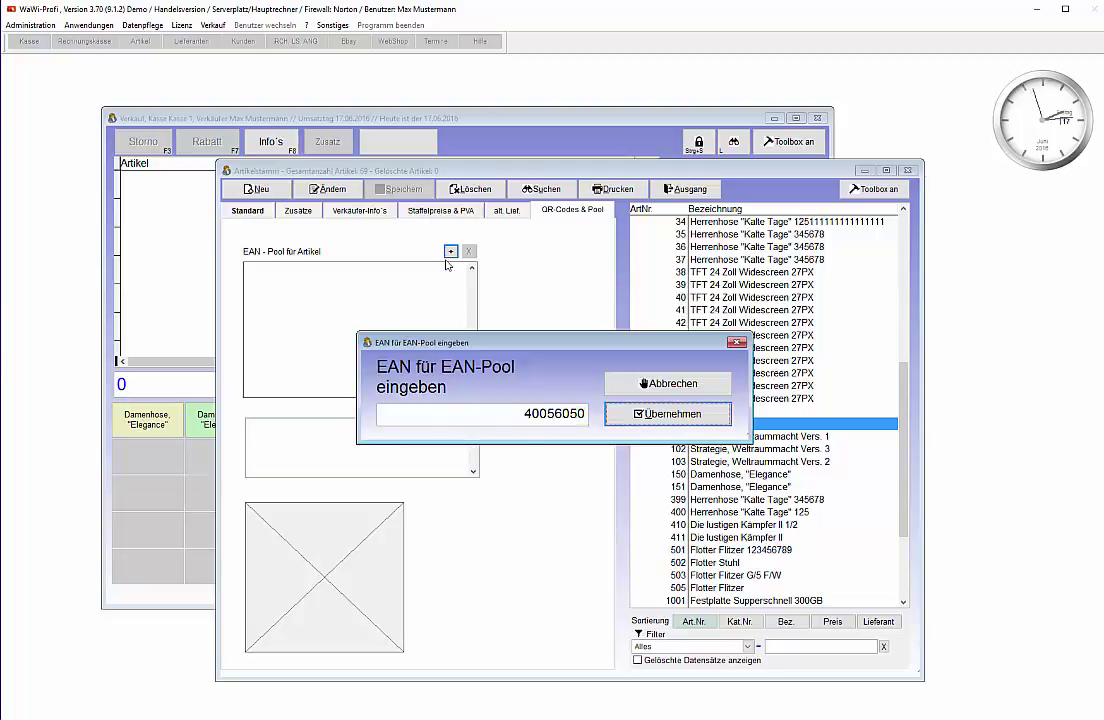
{"action": "left_click", "coordinate": [650, 424]}
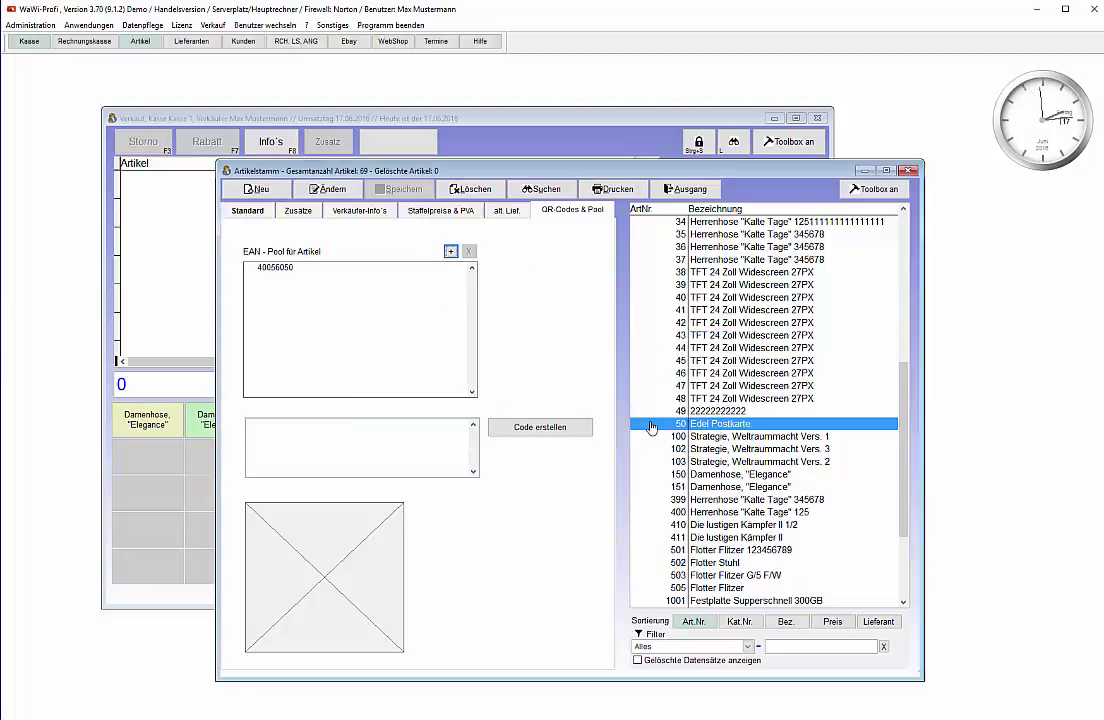
{"action": "left_click", "coordinate": [451, 253]}
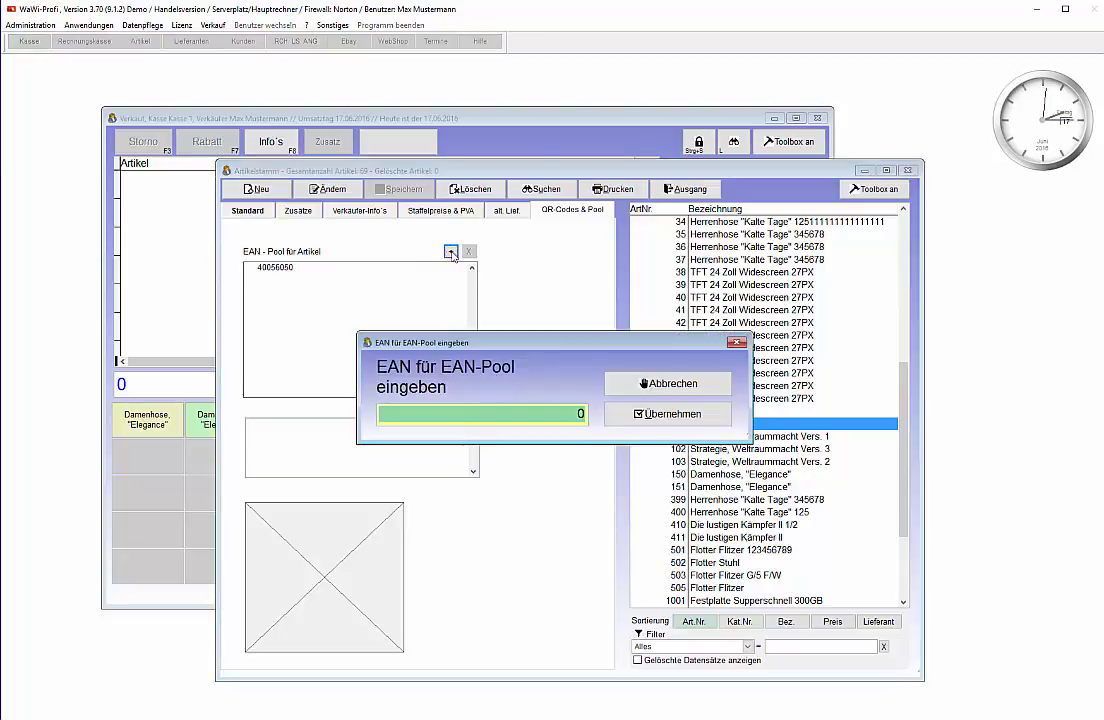
{"action": "type", "text": "4004182002230"}
{"action": "key", "text": "Tab"}
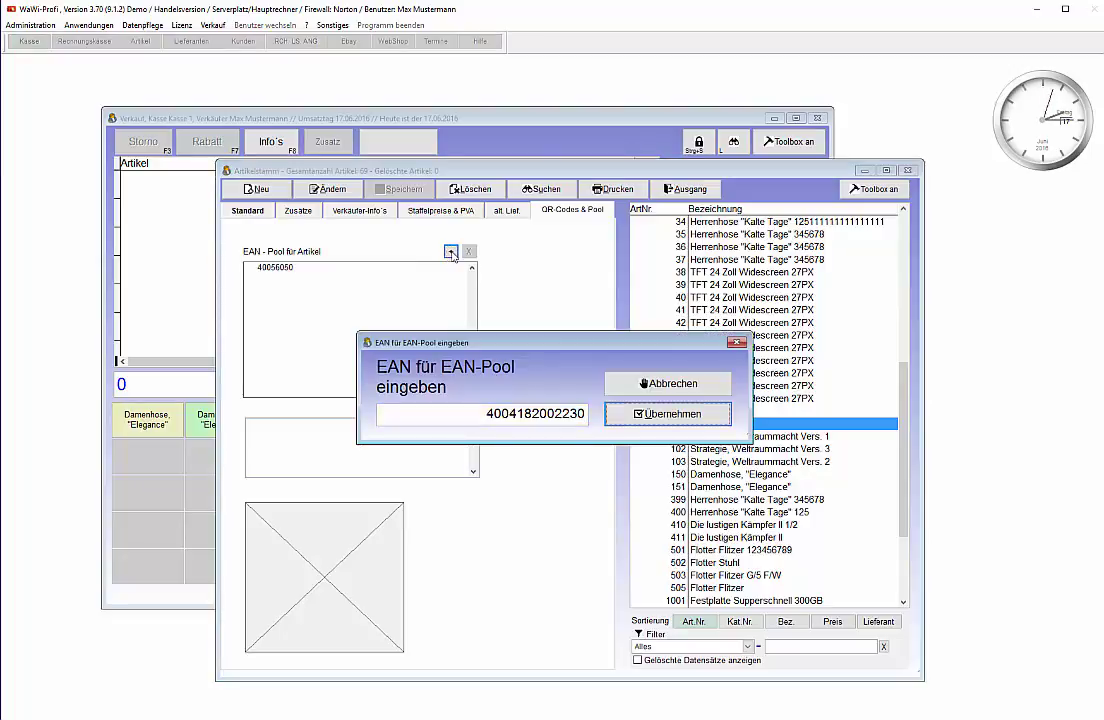
{"action": "key", "text": "Return"}
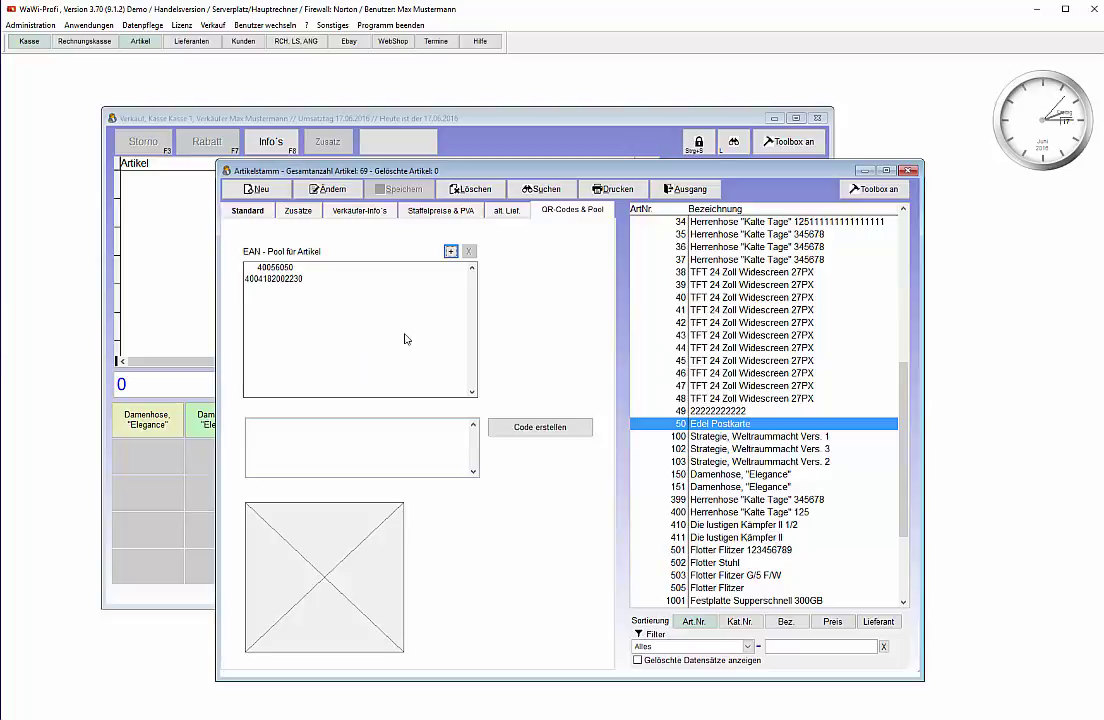
{"action": "left_click", "coordinate": [296, 278]}
{"action": "left_click", "coordinate": [294, 269]}
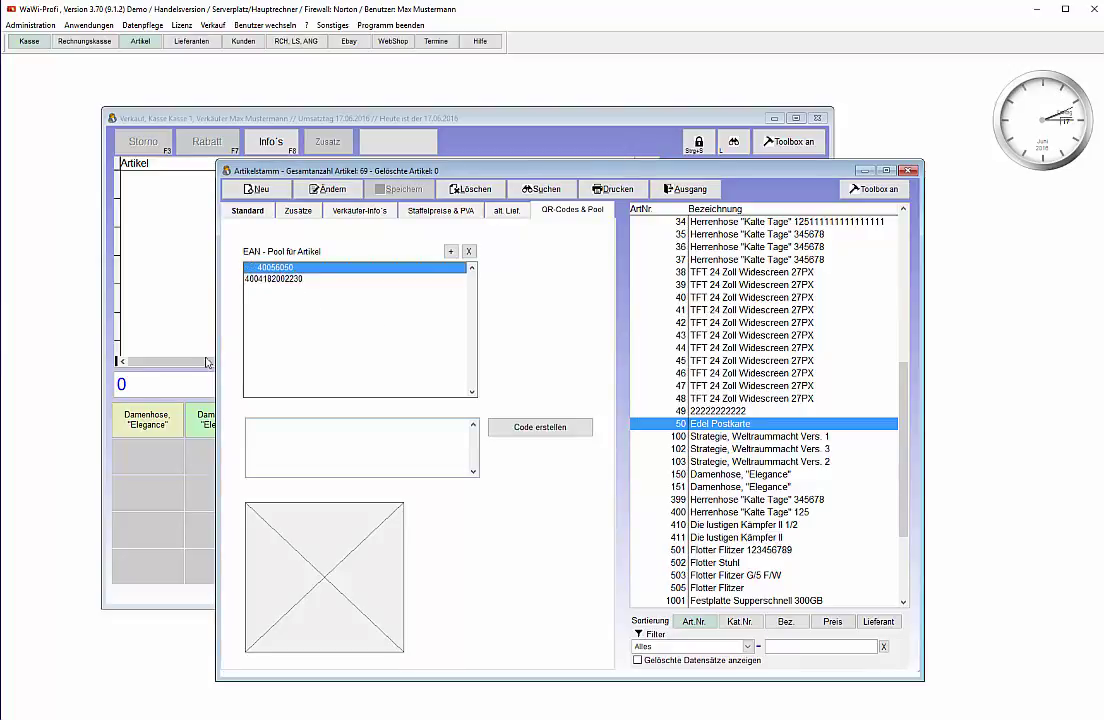
- Ring up one Edel Postkarte, article number 50, at the checkout
{"action": "left_click", "coordinate": [140, 384]}
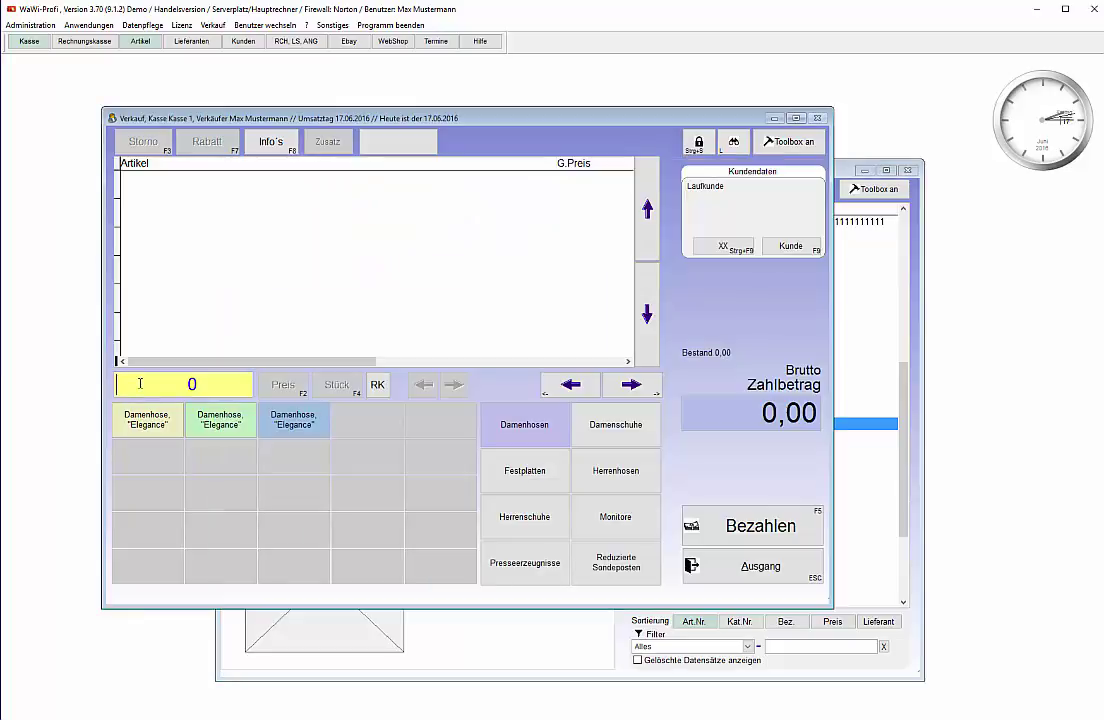
{"action": "type", "text": "50"}
{"action": "key", "text": "Return"}
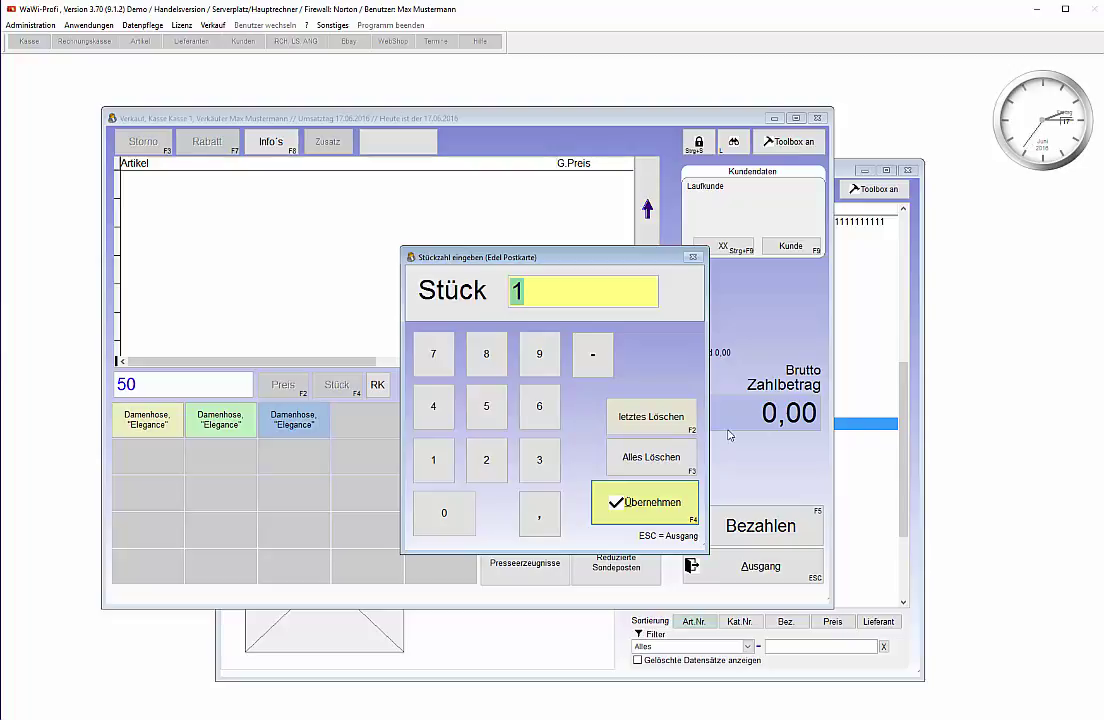
{"action": "left_click", "coordinate": [677, 510]}
{"action": "left_click", "coordinate": [670, 515]}
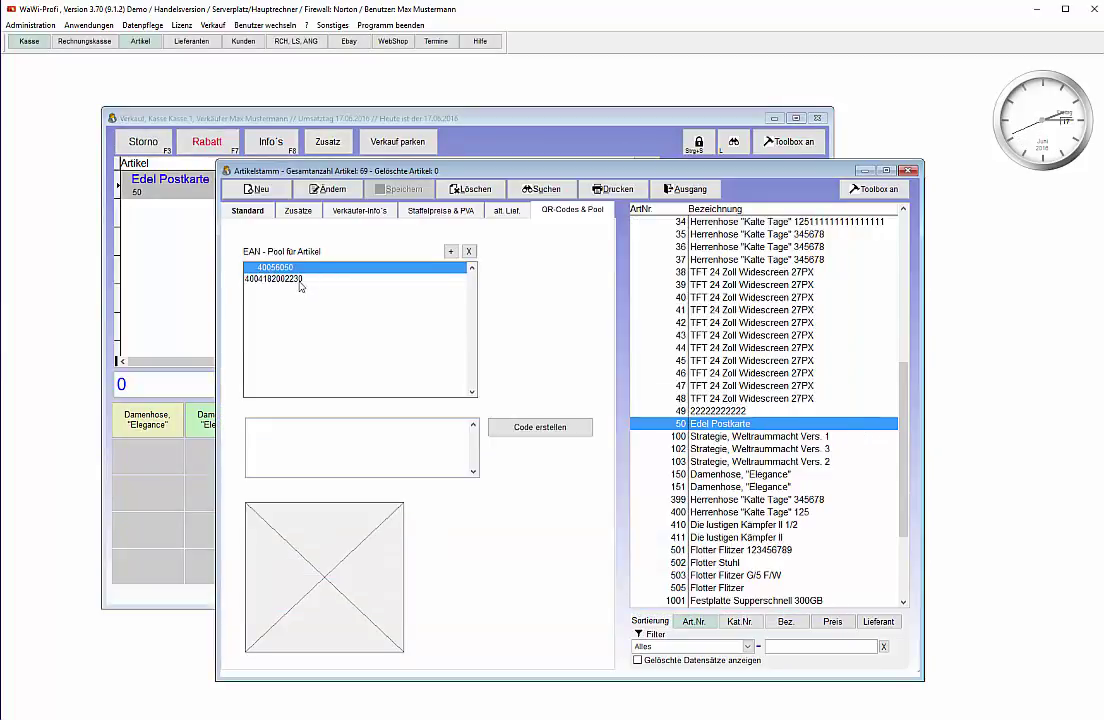
- Return from the article's EAN pool to the checkout and add another single Edel Postkarte, article 50, to the sale
{"action": "left_click", "coordinate": [308, 280]}
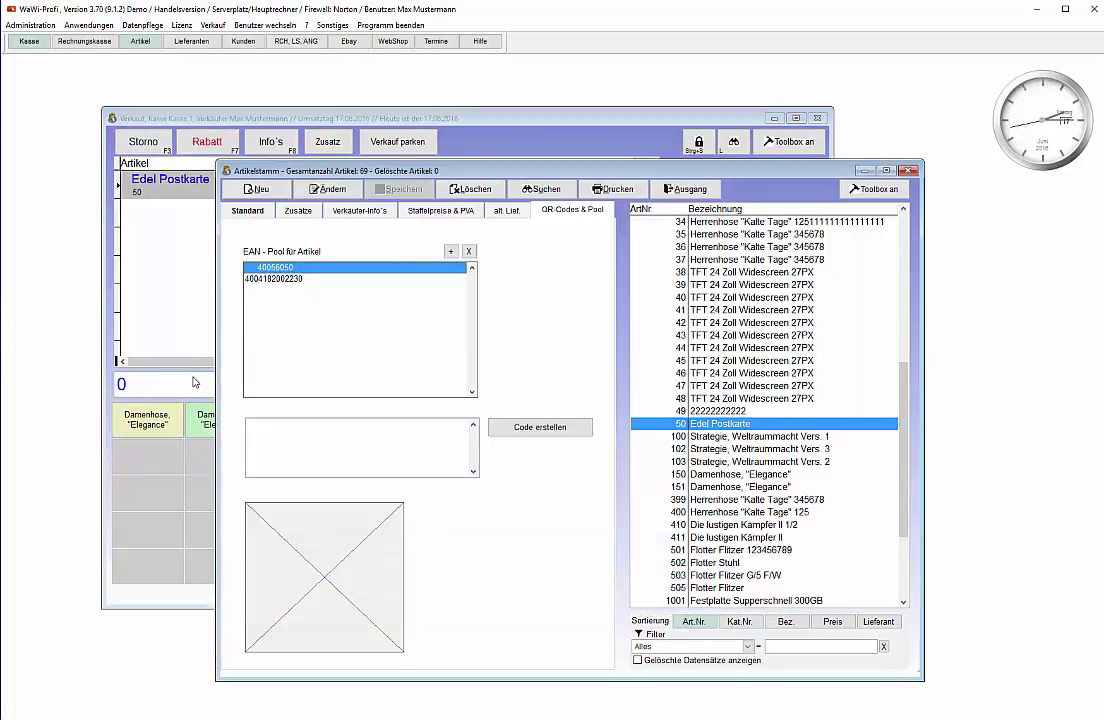
{"action": "left_click", "coordinate": [173, 384]}
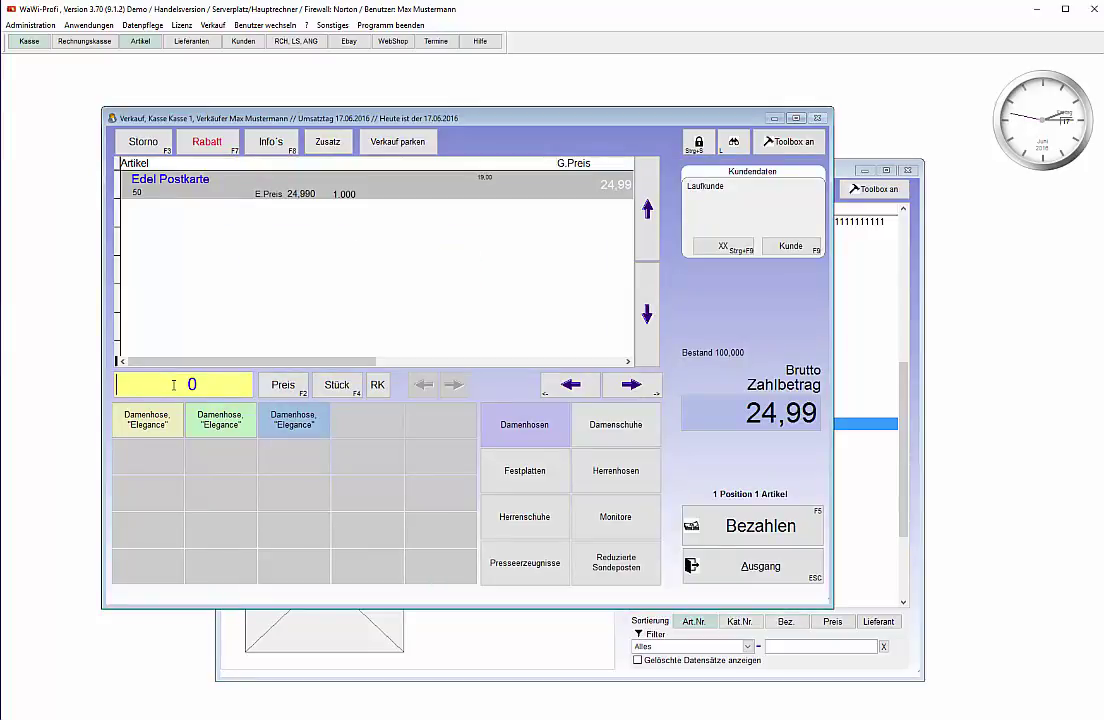
{"action": "type", "text": "50"}
{"action": "key", "text": "Return"}
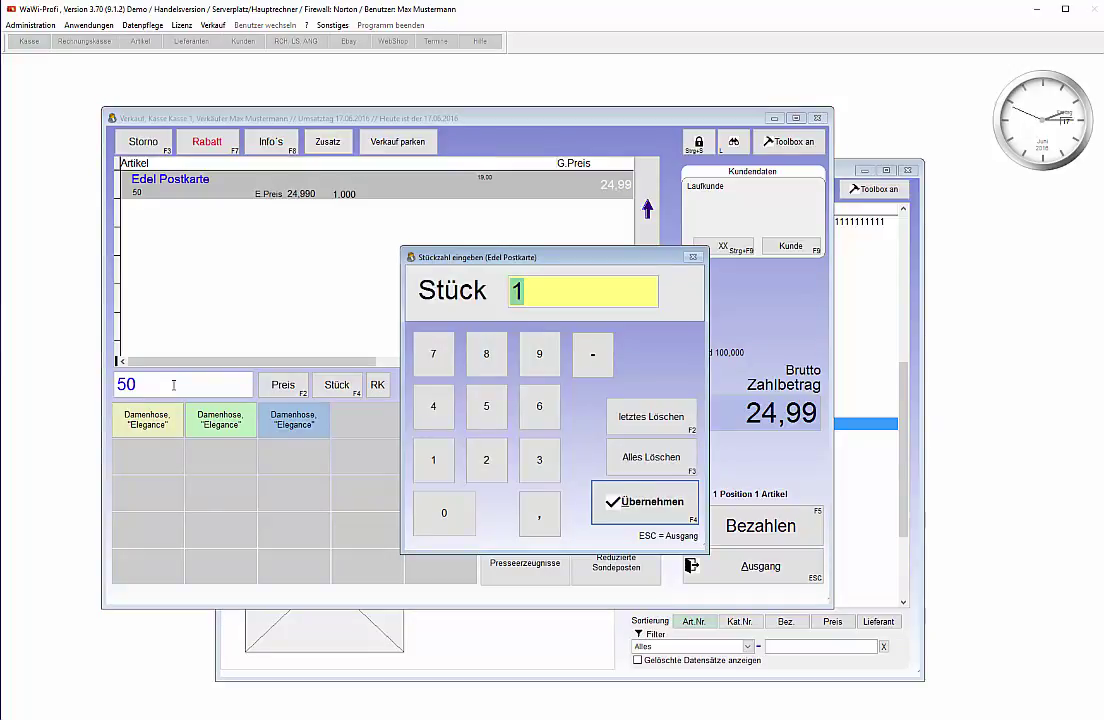
{"action": "left_click", "coordinate": [652, 512]}
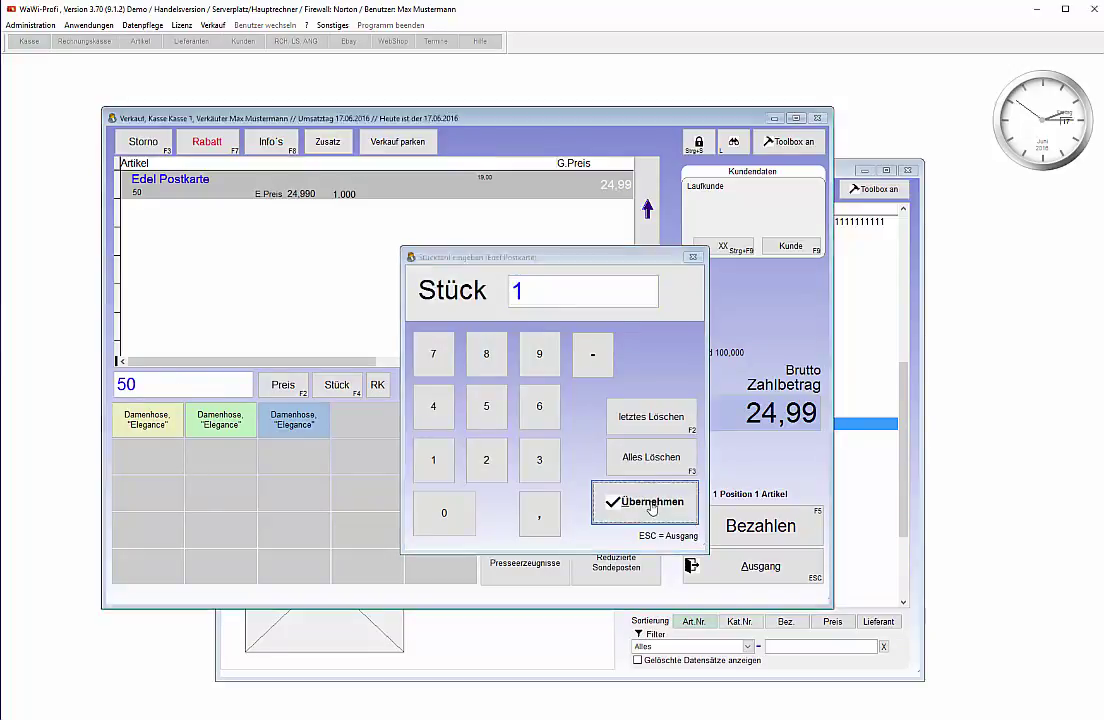
{"action": "left_click", "coordinate": [655, 515]}
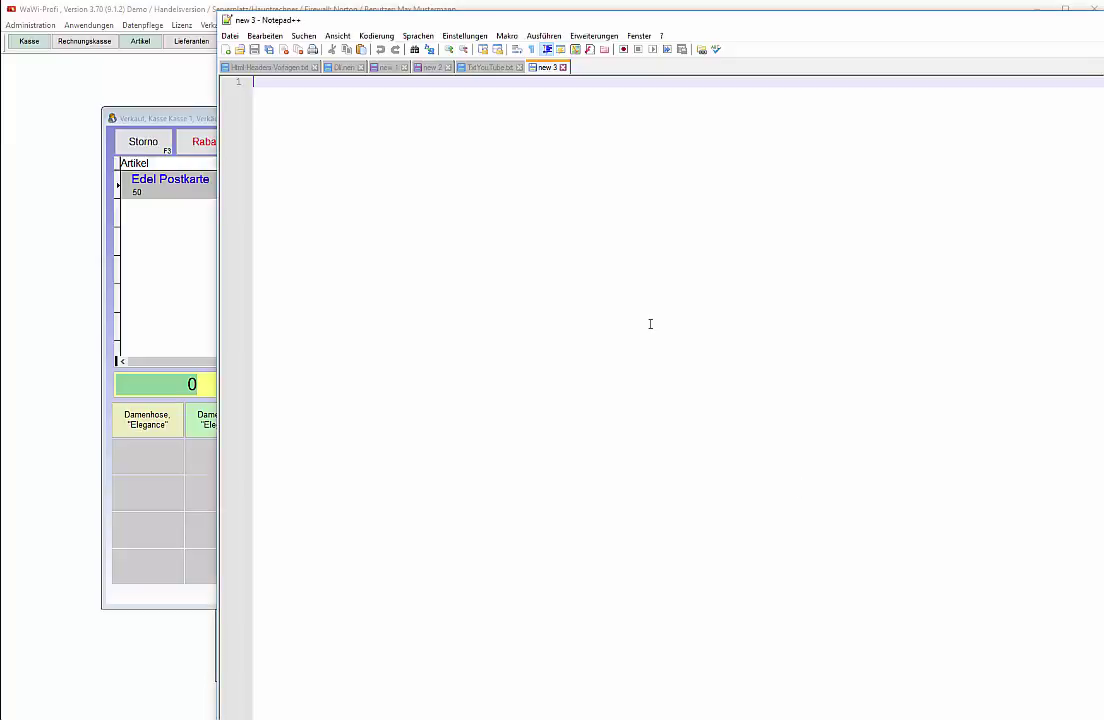
{"action": "type", "text": "4004182002230"}
{"action": "key", "text": "Return"}
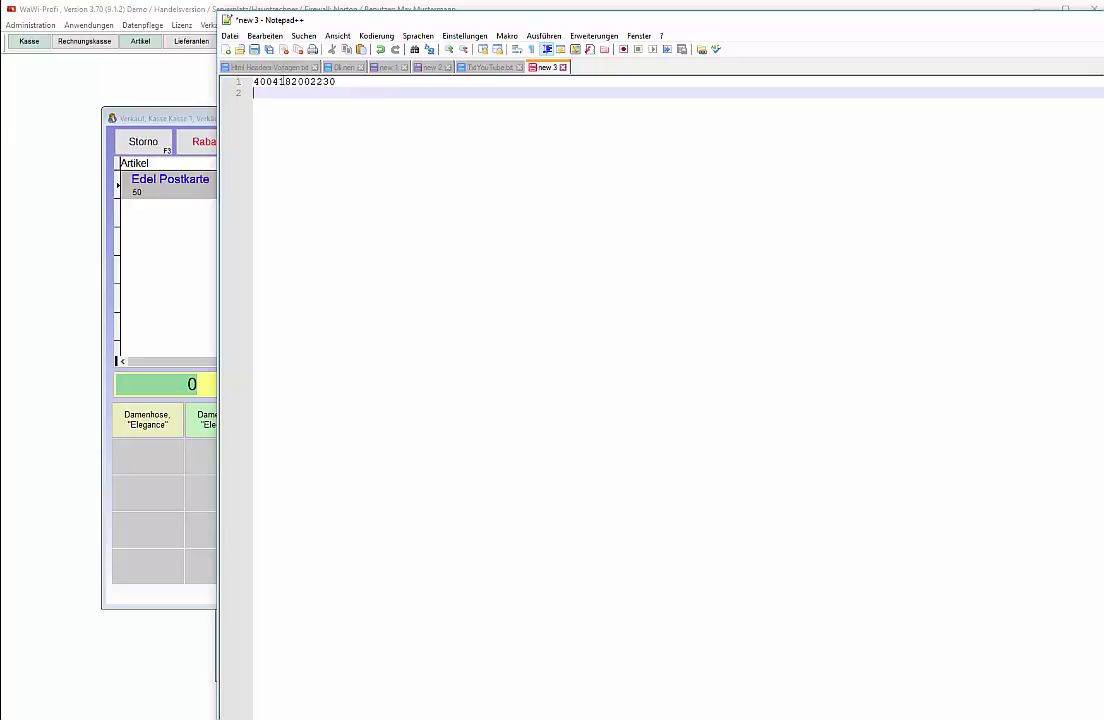
{"action": "double_click", "coordinate": [283, 81]}
{"action": "right_click", "coordinate": [283, 81]}
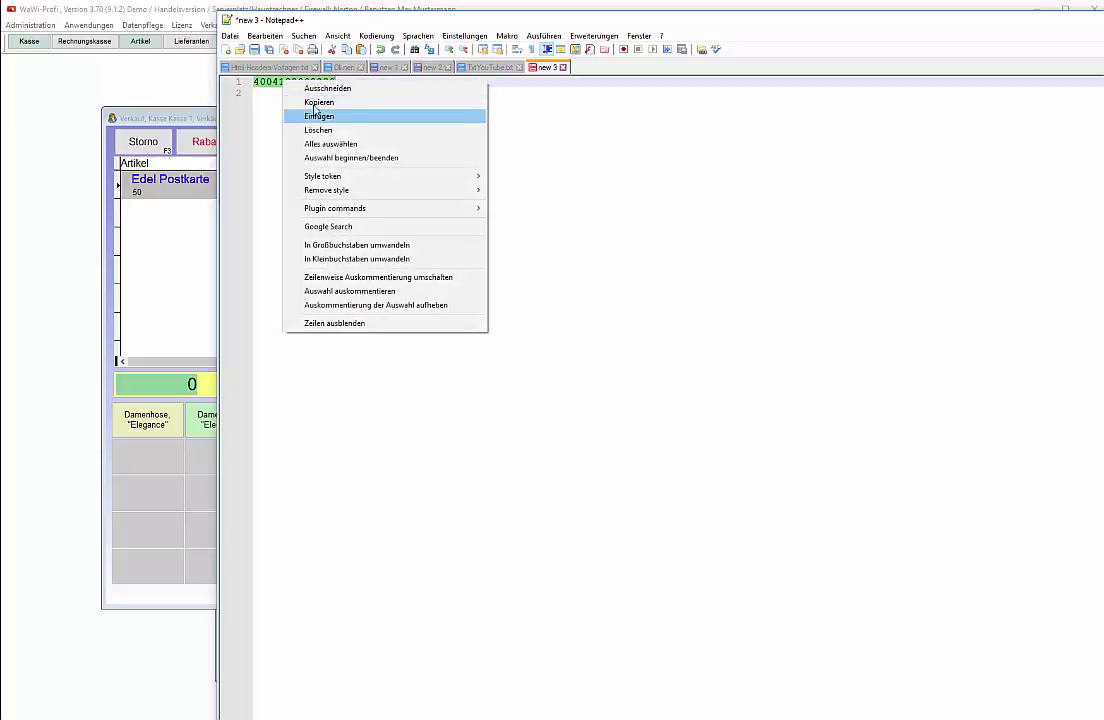
{"action": "left_click", "coordinate": [316, 104]}
{"action": "left_click", "coordinate": [157, 385]}
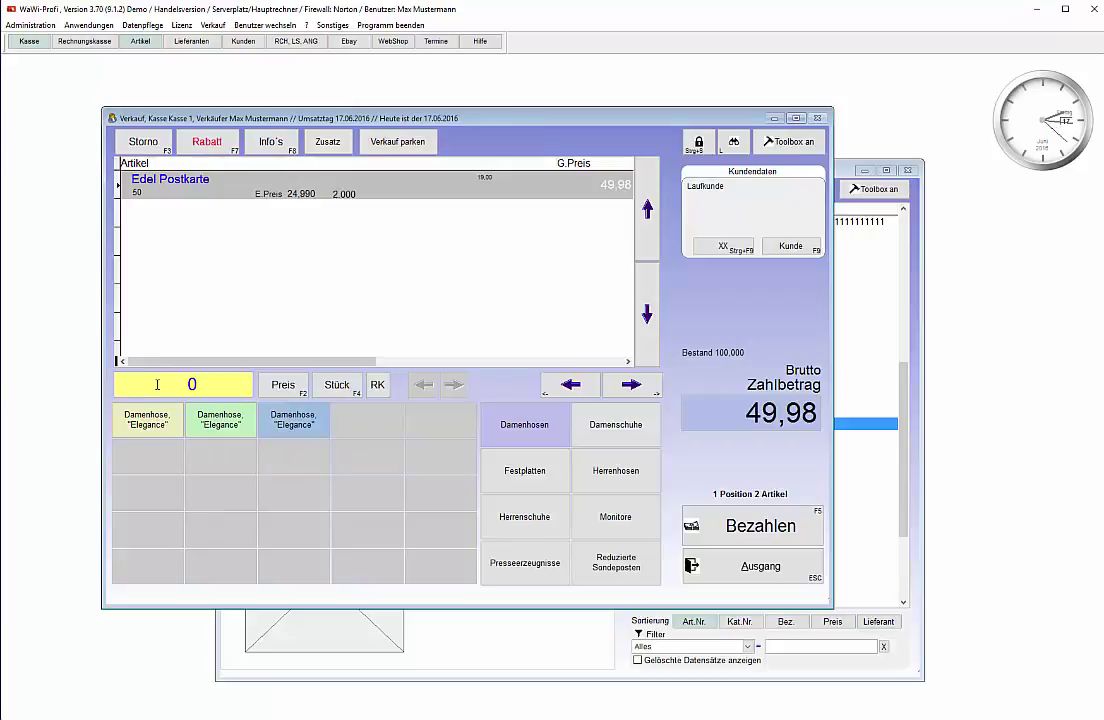
{"action": "key", "text": "ctrl+v"}
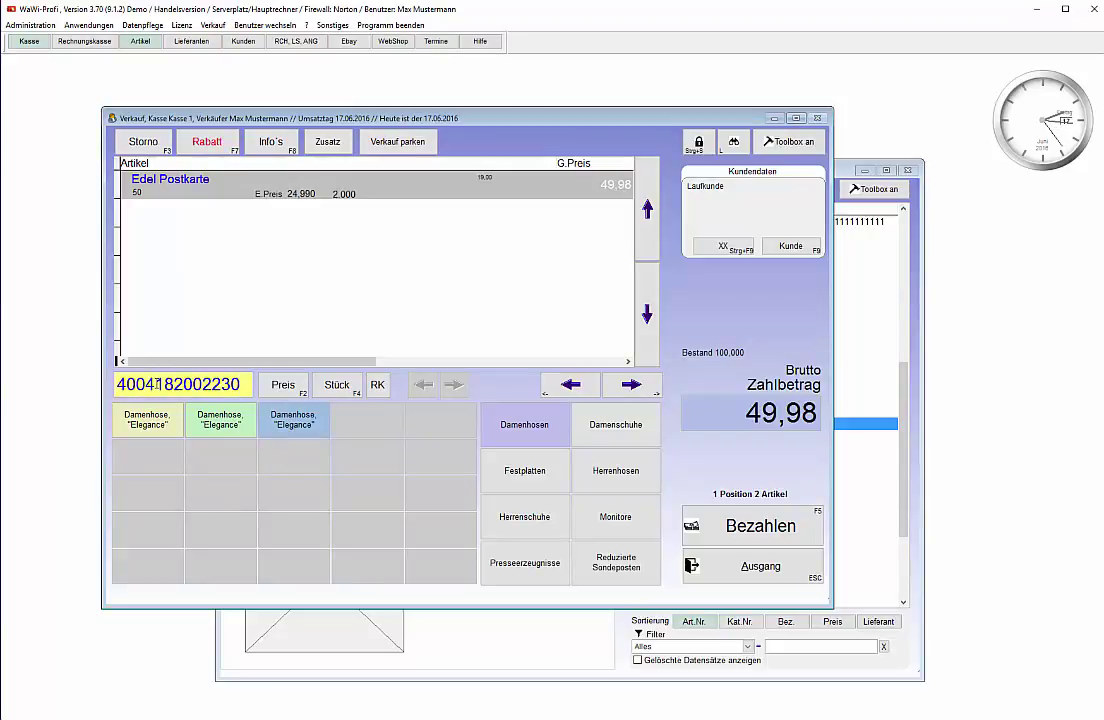
{"action": "key", "text": "Return"}
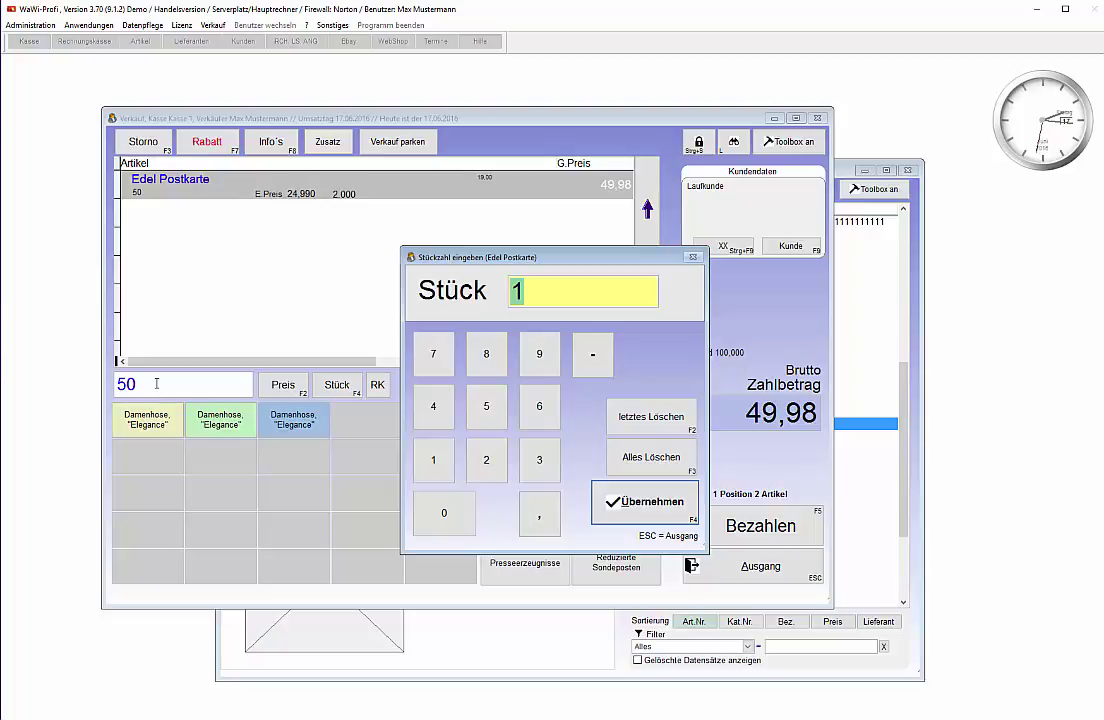
{"action": "left_click", "coordinate": [620, 512]}
{"action": "left_click", "coordinate": [620, 512]}
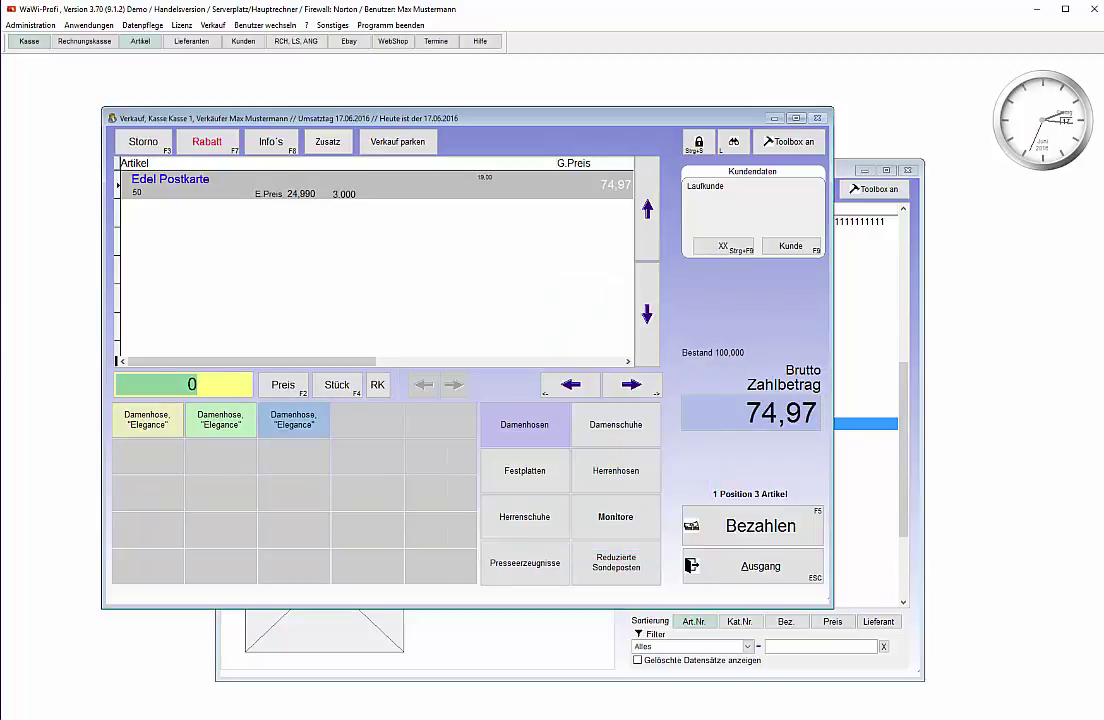
{"action": "left_click", "coordinate": [143, 141]}
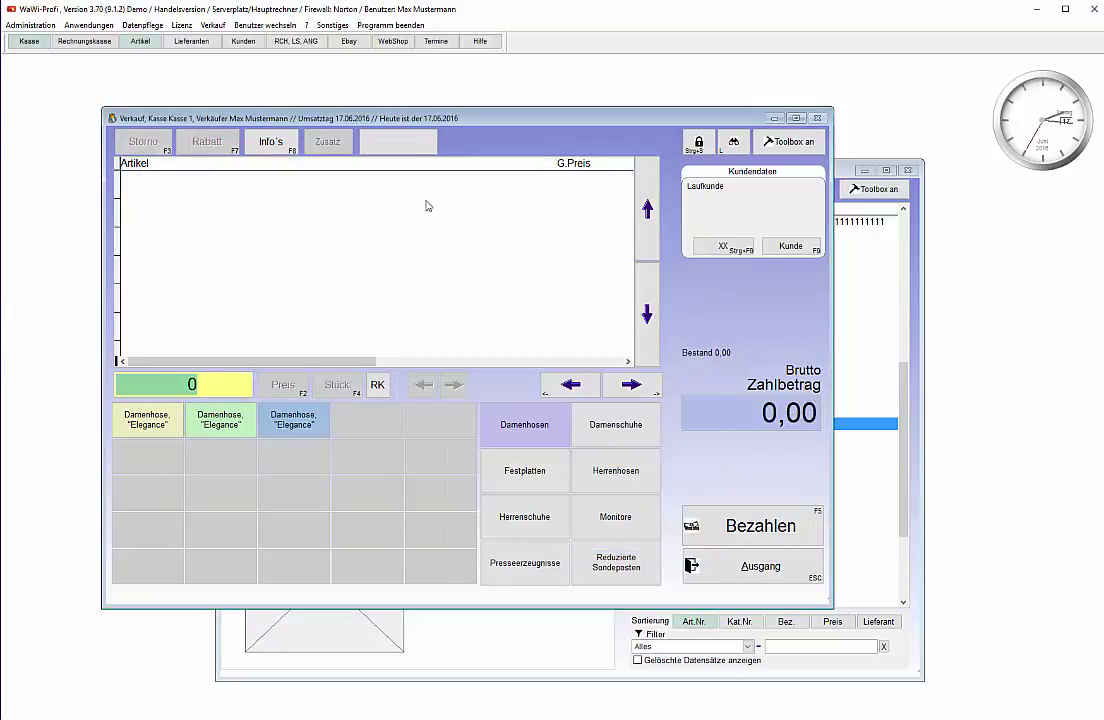
{"action": "left_click", "coordinate": [872, 429]}
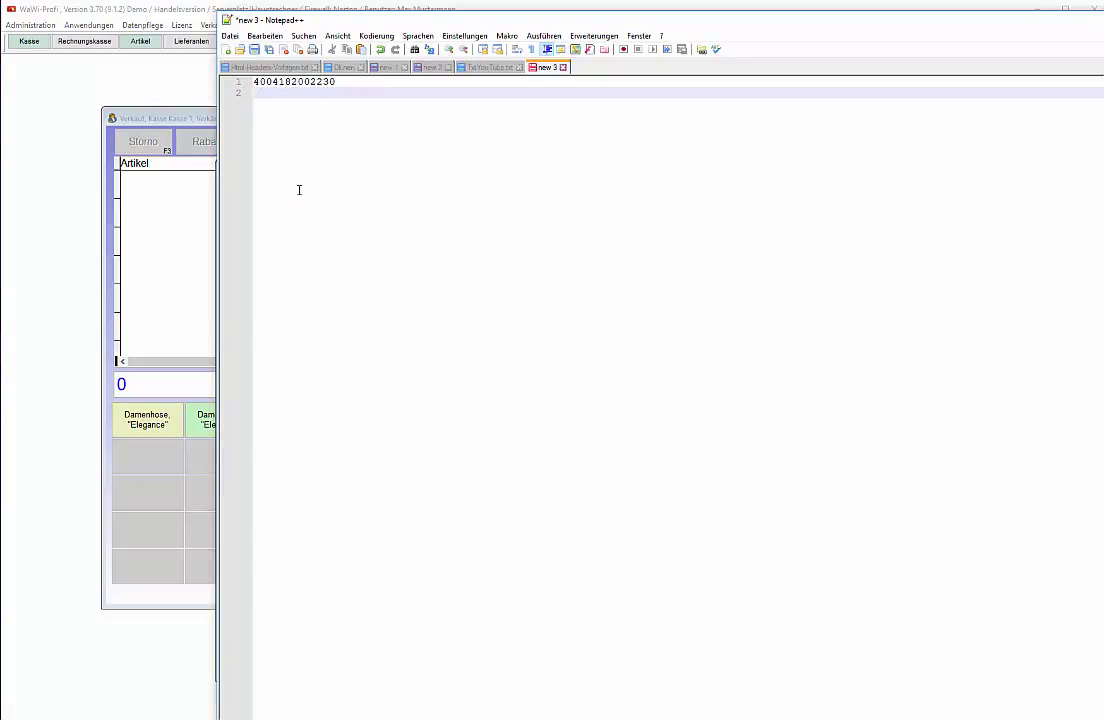
{"action": "type", "text": "4002627400177"}
{"action": "key", "text": "Return"}
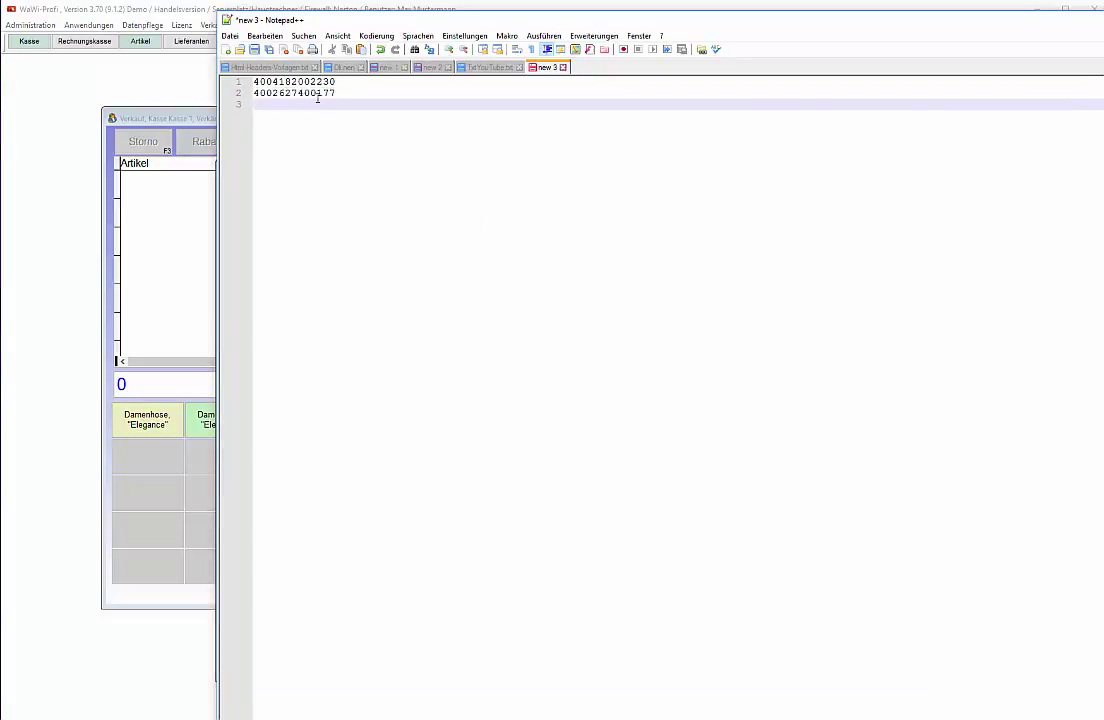
{"action": "double_click", "coordinate": [314, 92]}
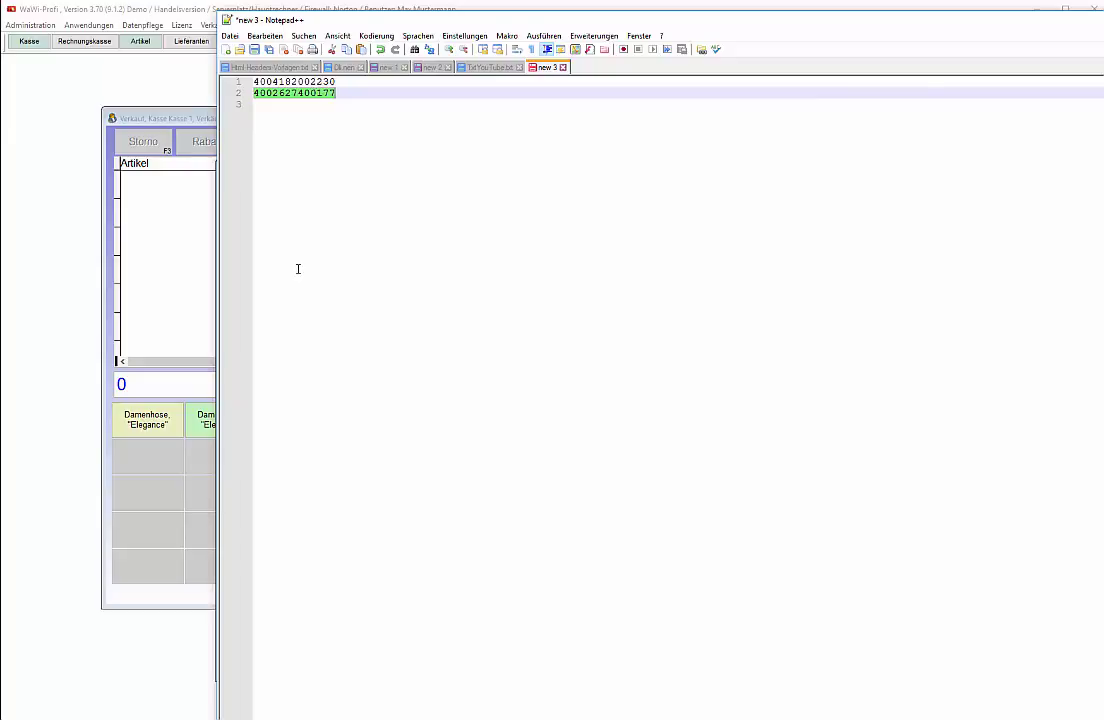
{"action": "left_click", "coordinate": [153, 385]}
{"action": "key", "text": "ctrl+v"}
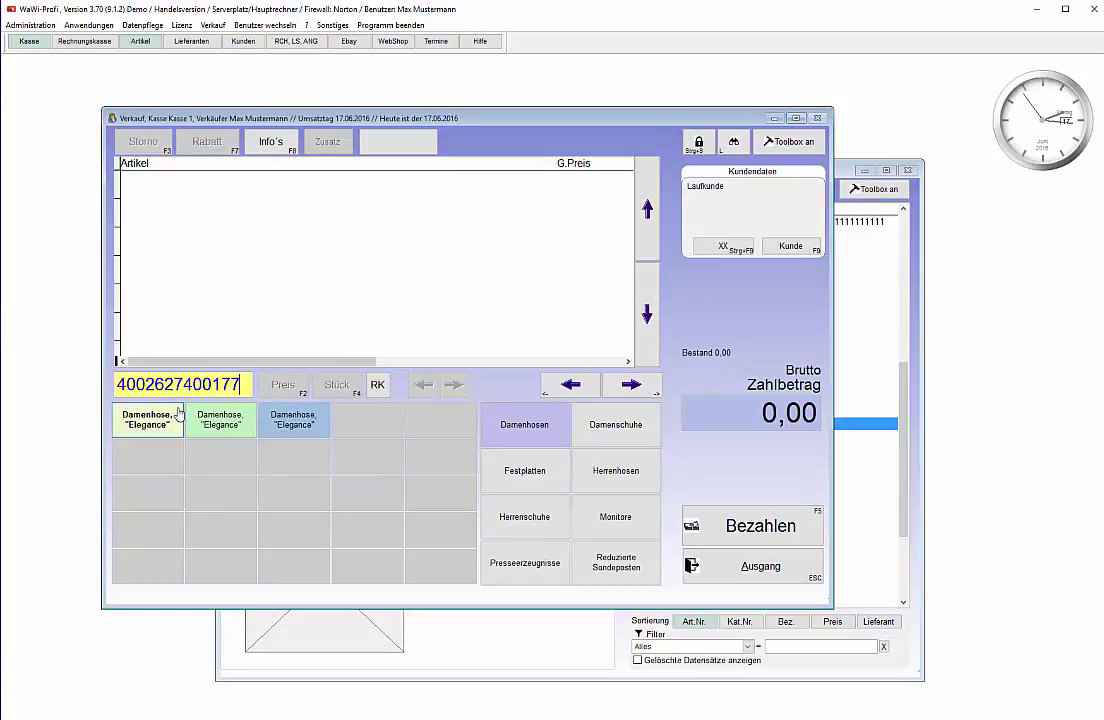
{"action": "key", "text": "Return"}
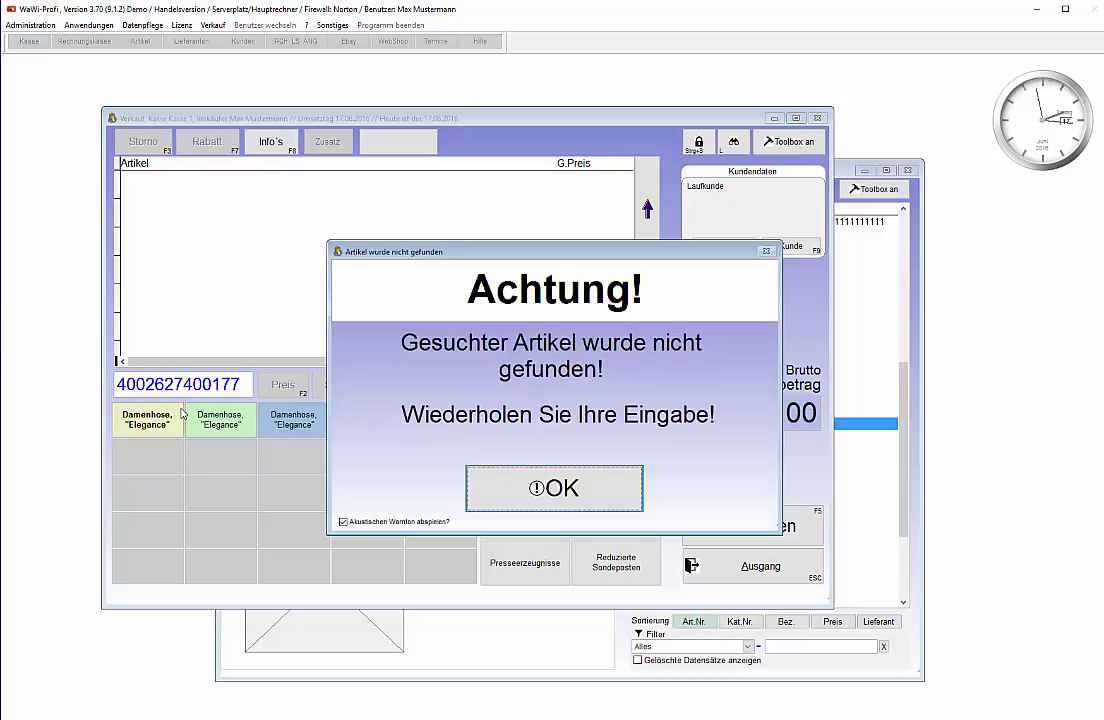
{"action": "left_click", "coordinate": [563, 494]}
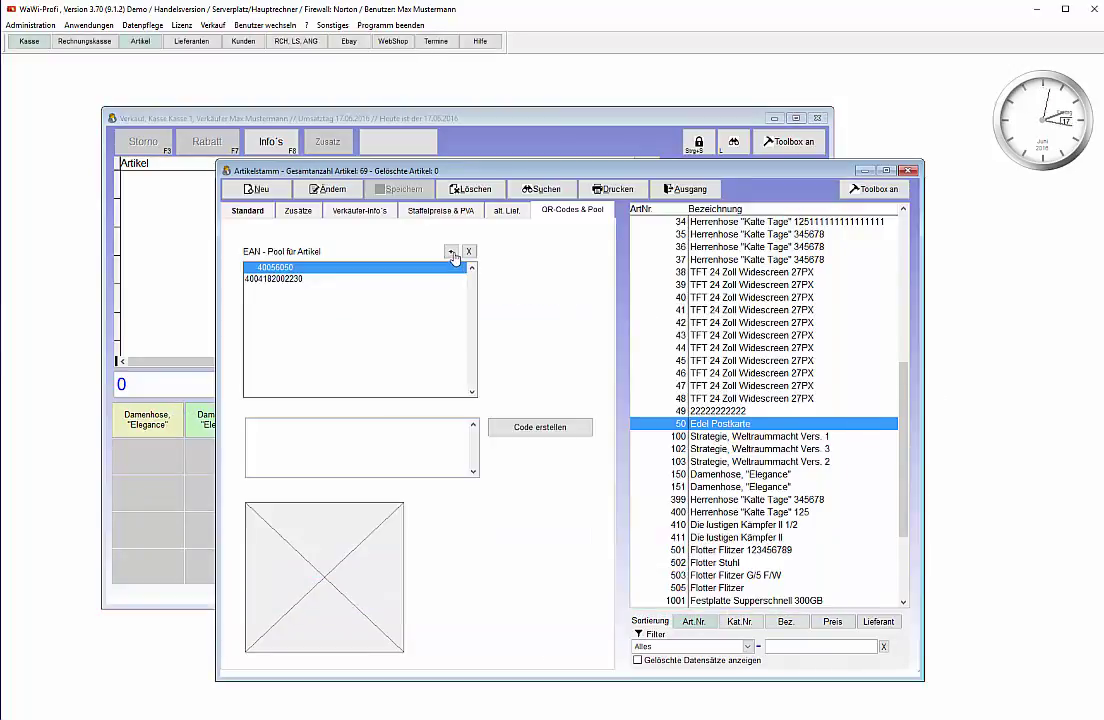
{"action": "left_click", "coordinate": [451, 251]}
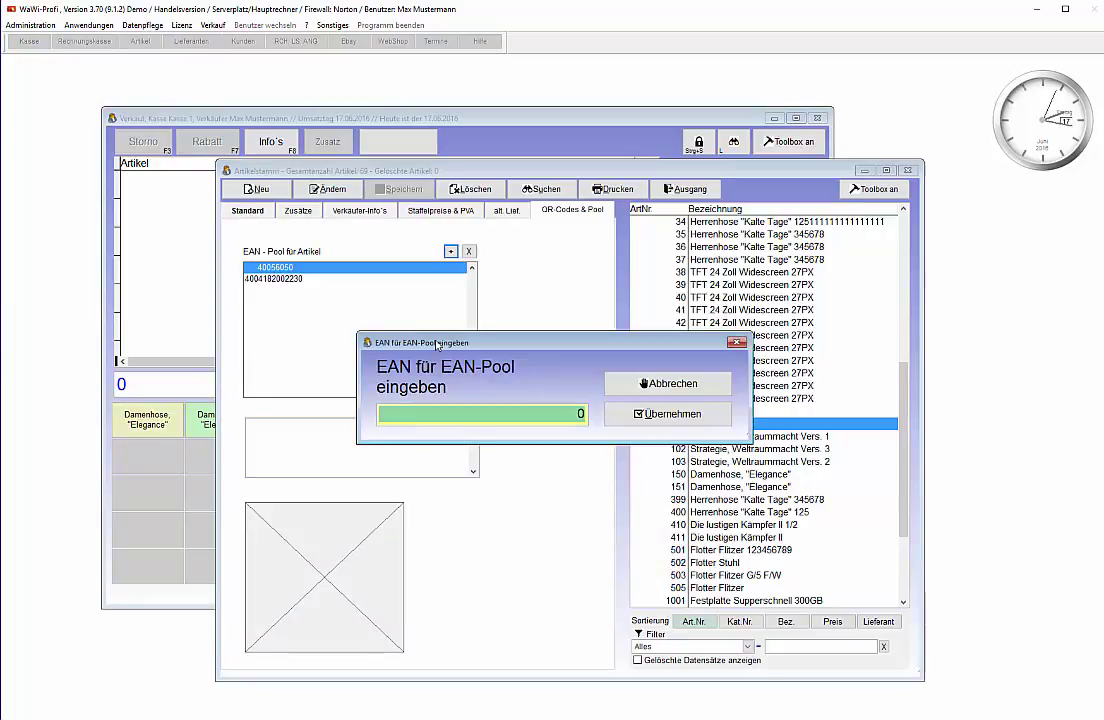
{"action": "type", "text": "4002627400177"}
{"action": "key", "text": "Tab"}
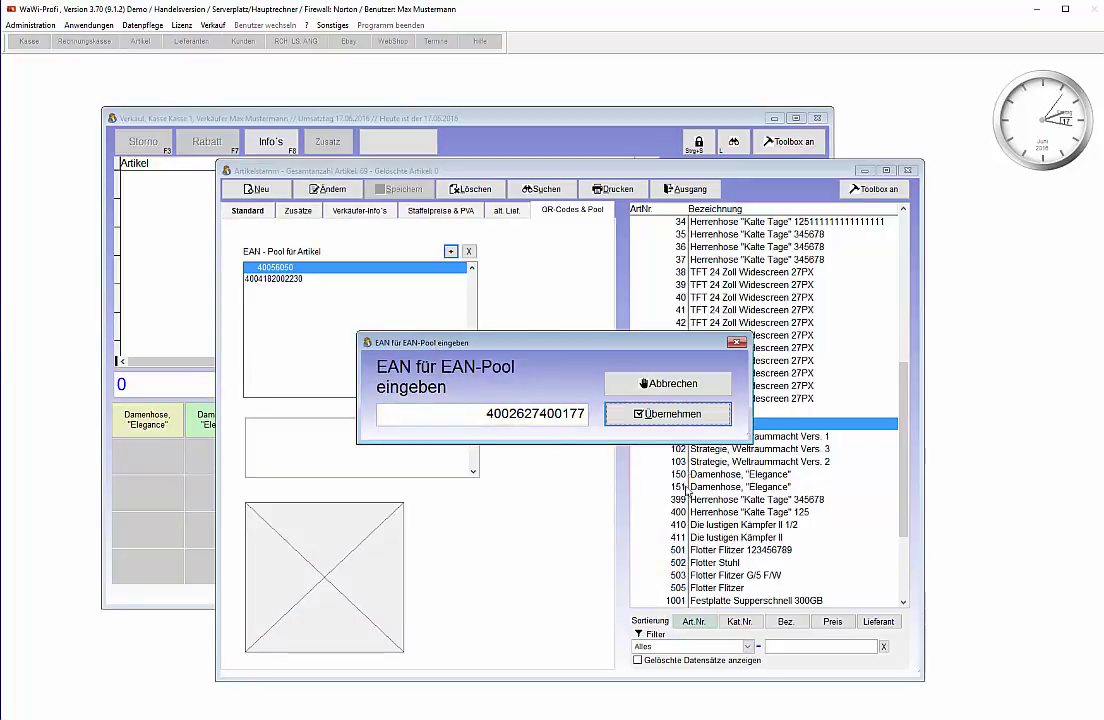
{"action": "left_click", "coordinate": [689, 428]}
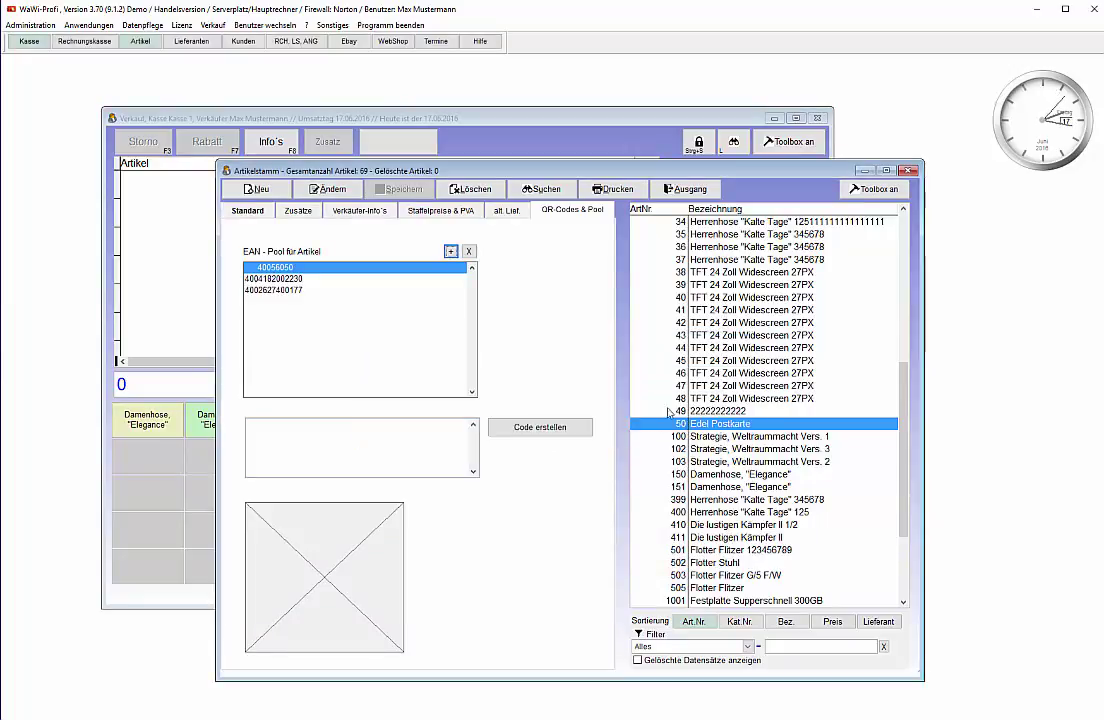
{"action": "left_click", "coordinate": [136, 393]}
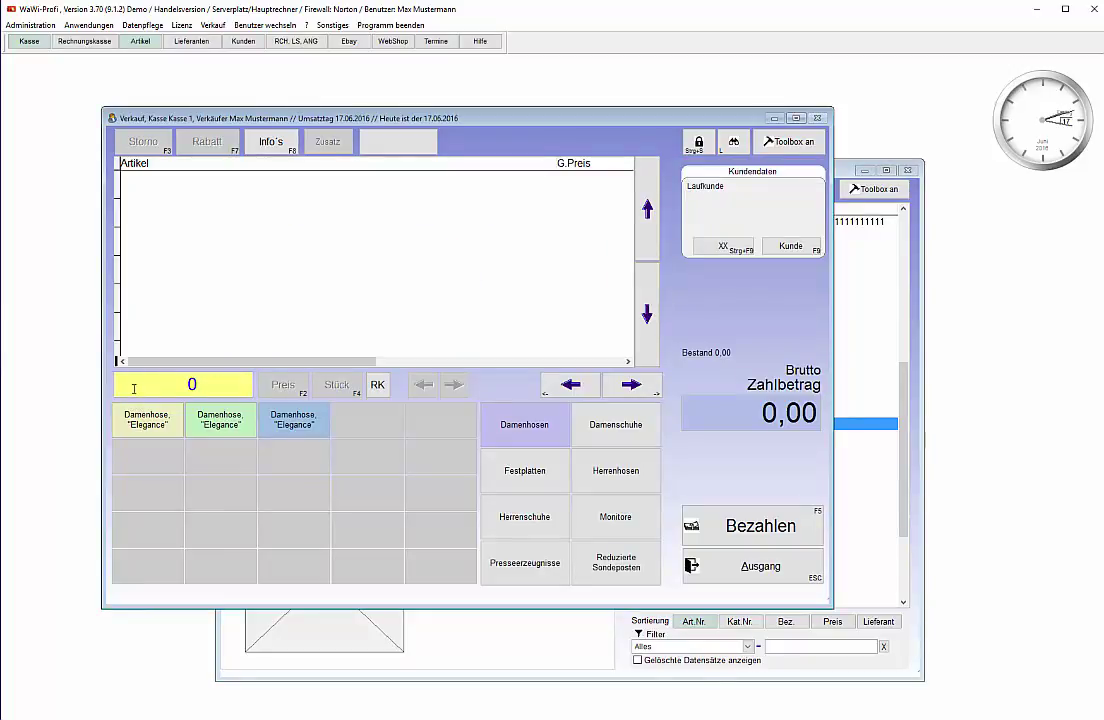
{"action": "type", "text": "4002627400177"}
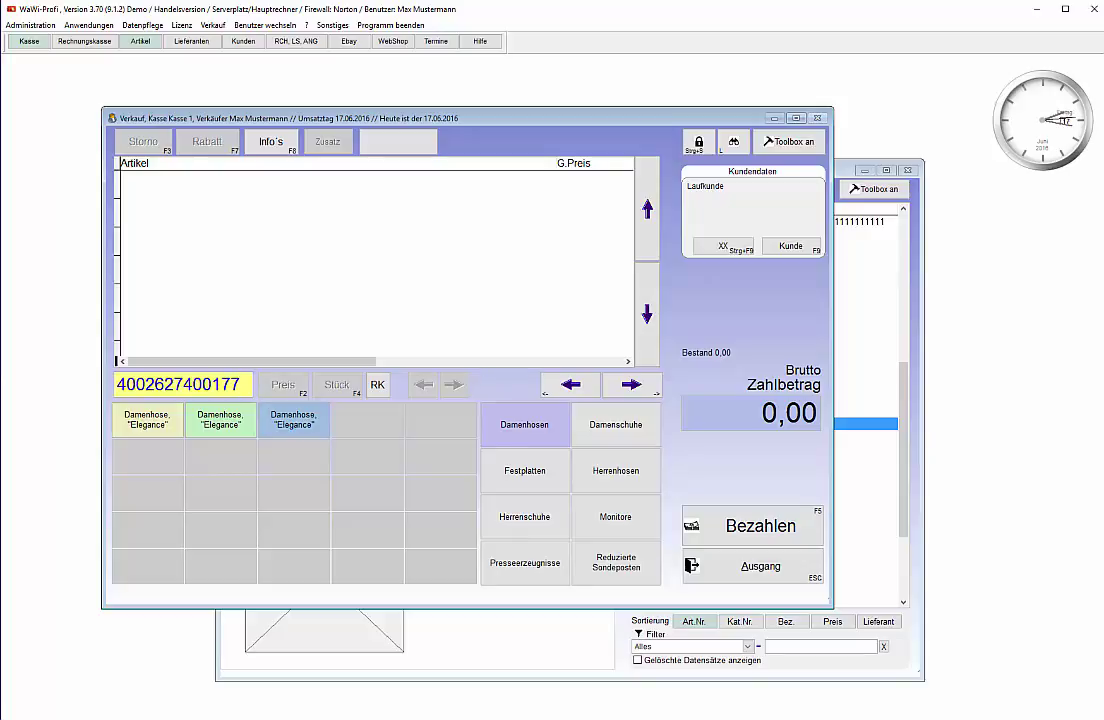
{"action": "key", "text": "Return"}
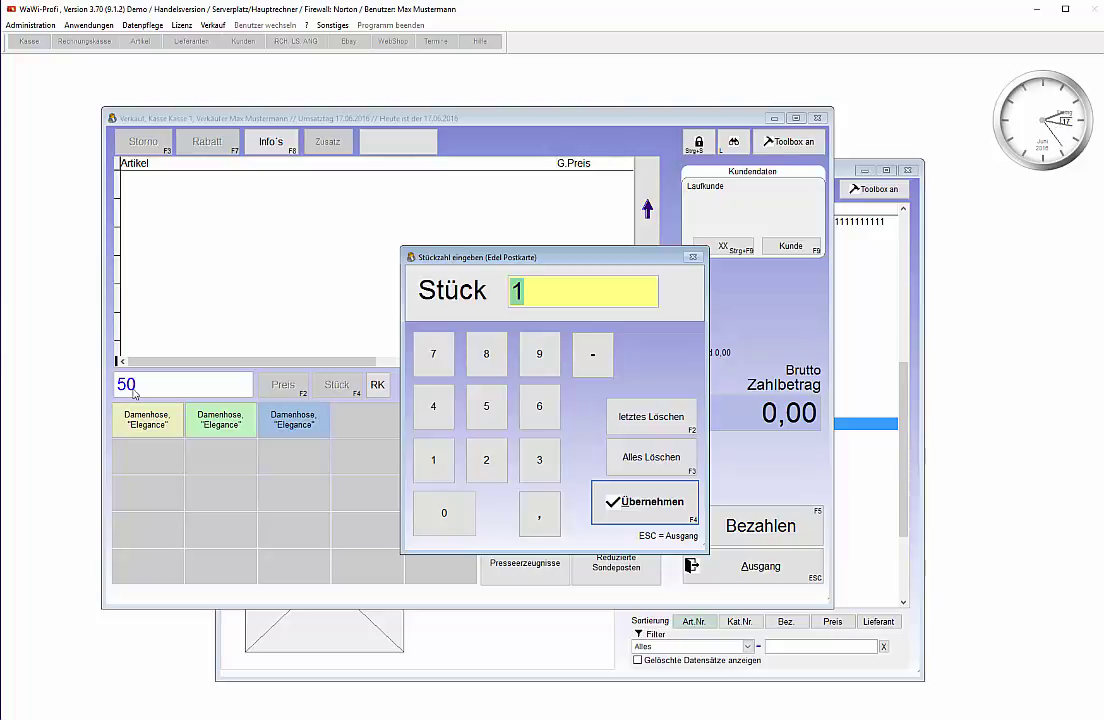
{"action": "left_click", "coordinate": [660, 515]}
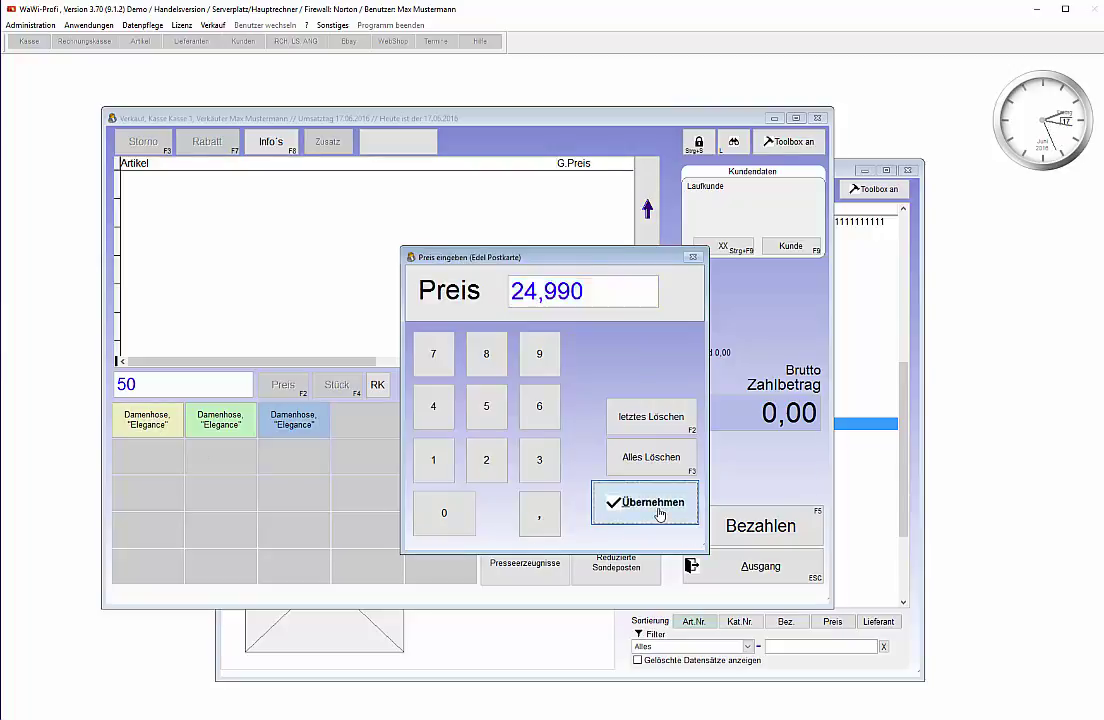
{"action": "left_click", "coordinate": [660, 515]}
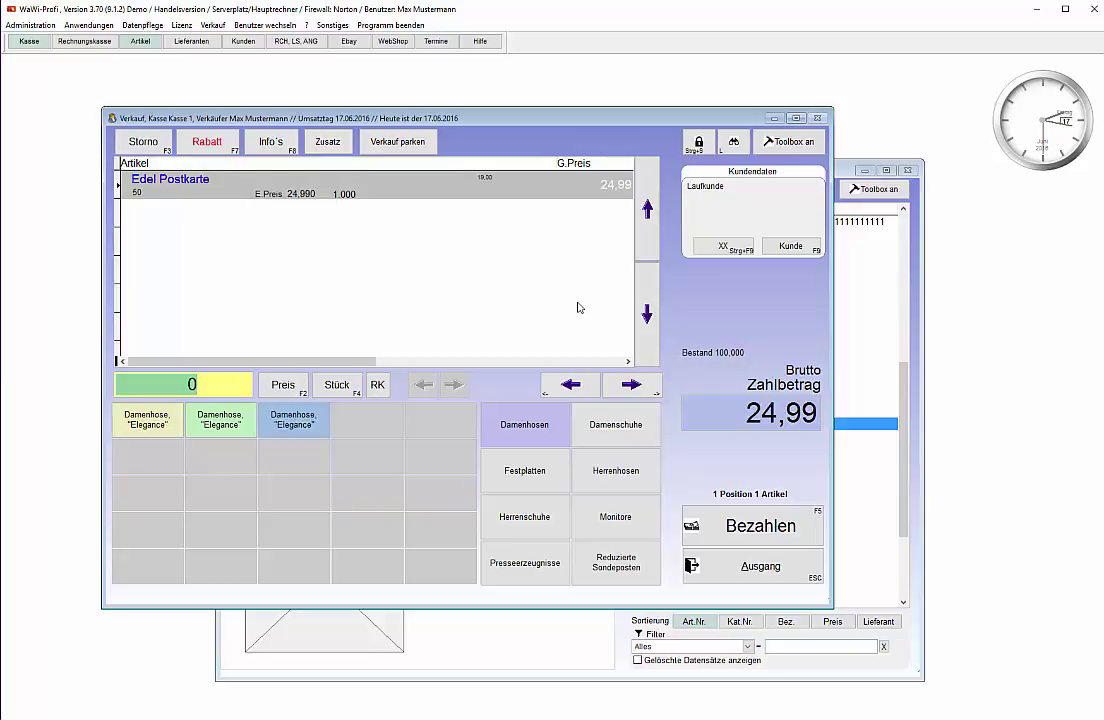
{"action": "left_click", "coordinate": [143, 142]}
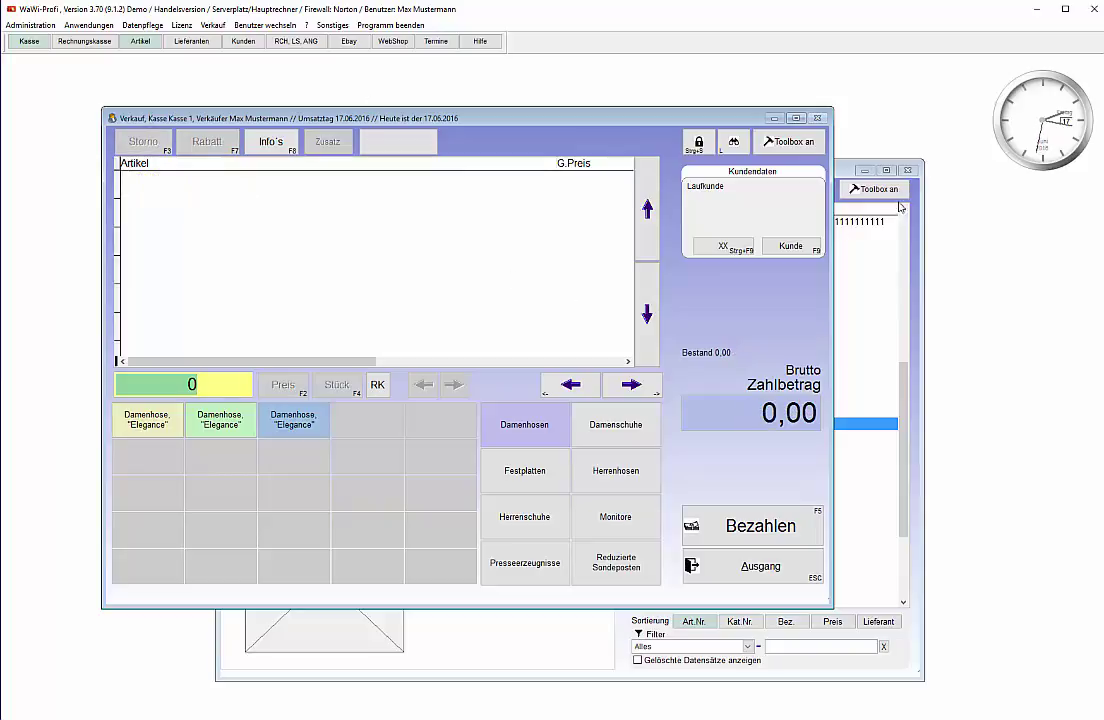
{"action": "left_click", "coordinate": [996, 250]}
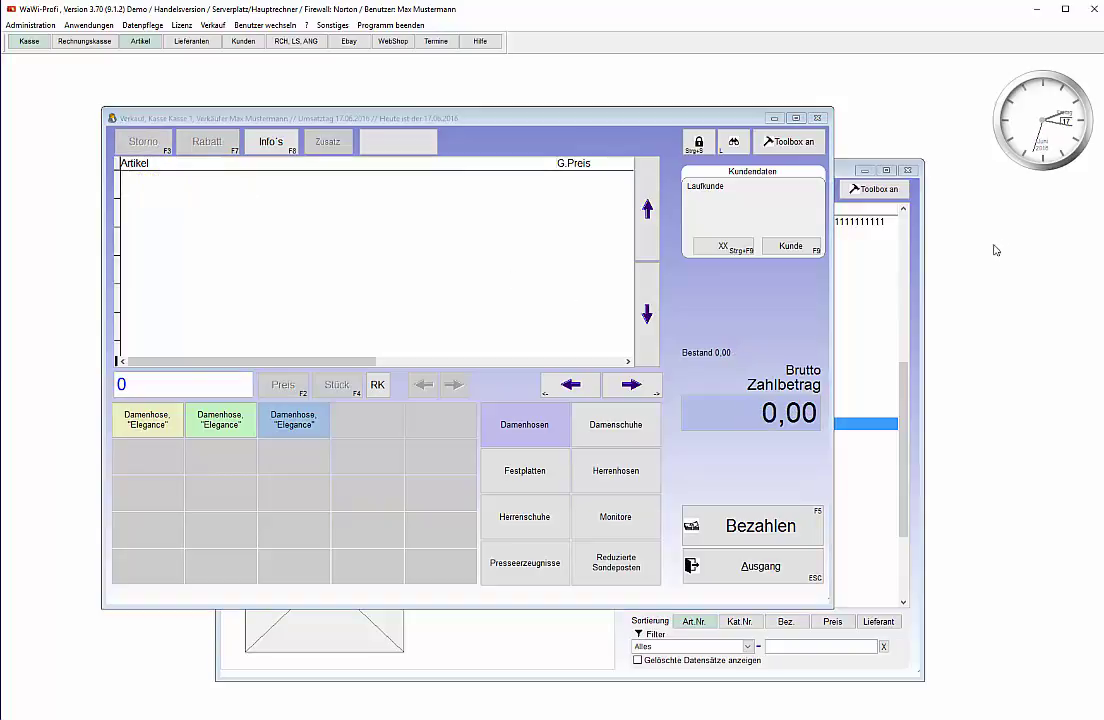
{"action": "left_click", "coordinate": [857, 430]}
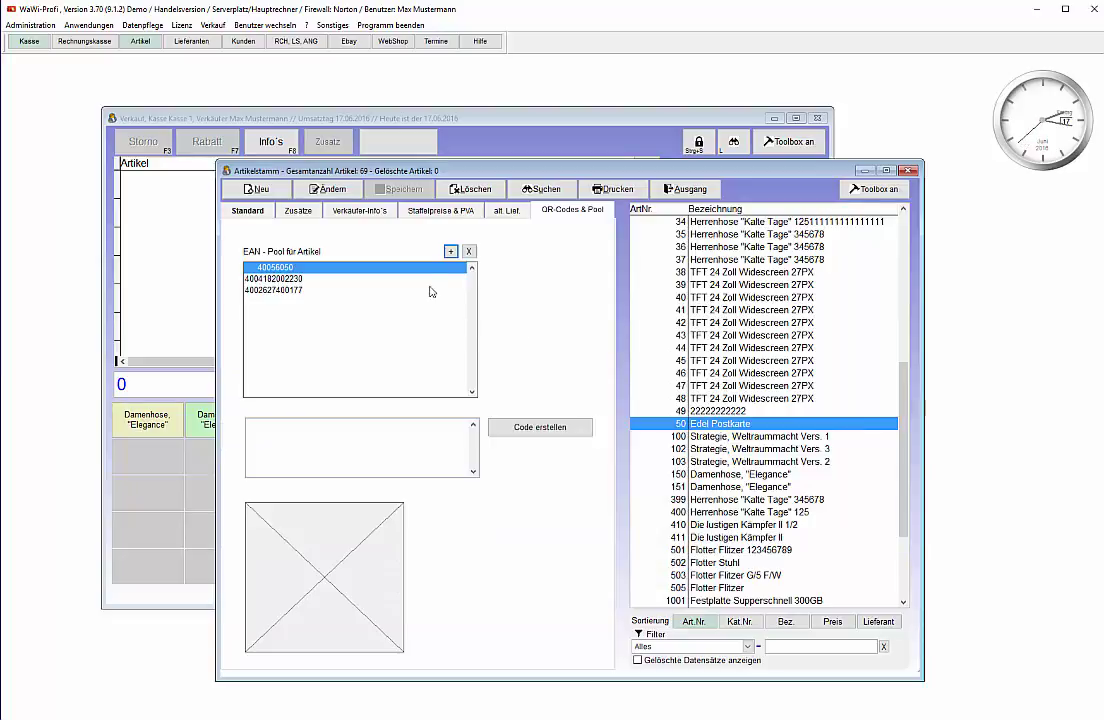
{"action": "left_click", "coordinate": [450, 251]}
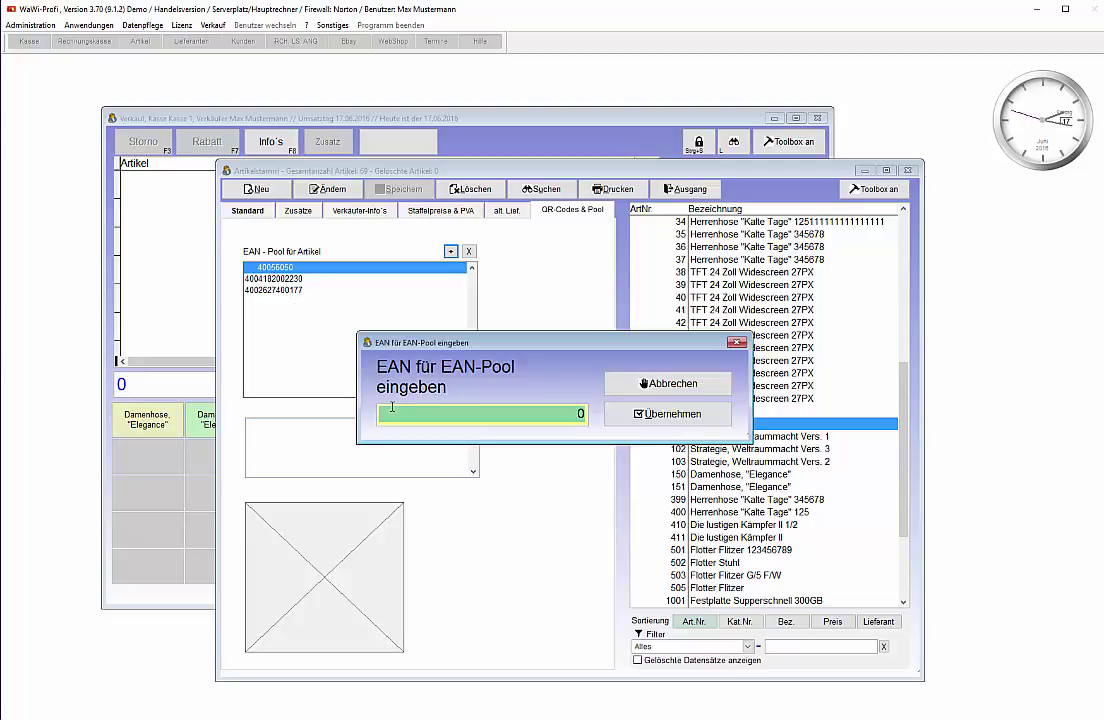
{"action": "type", "text": "4002627400177"}
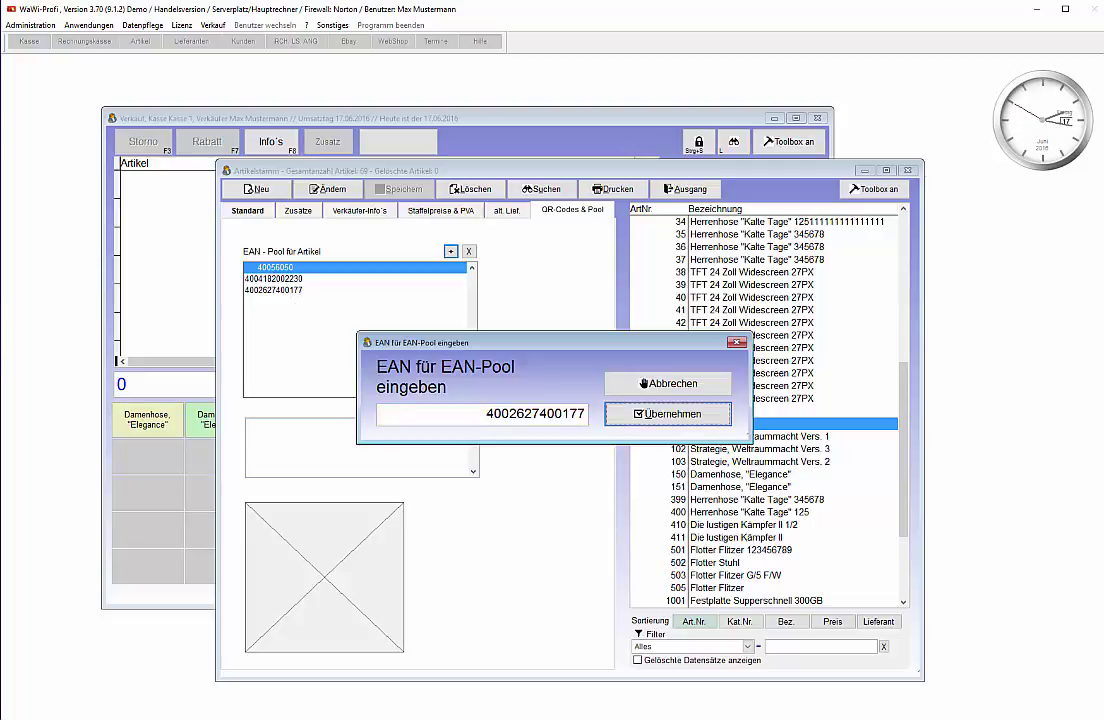
{"action": "left_click", "coordinate": [640, 413]}
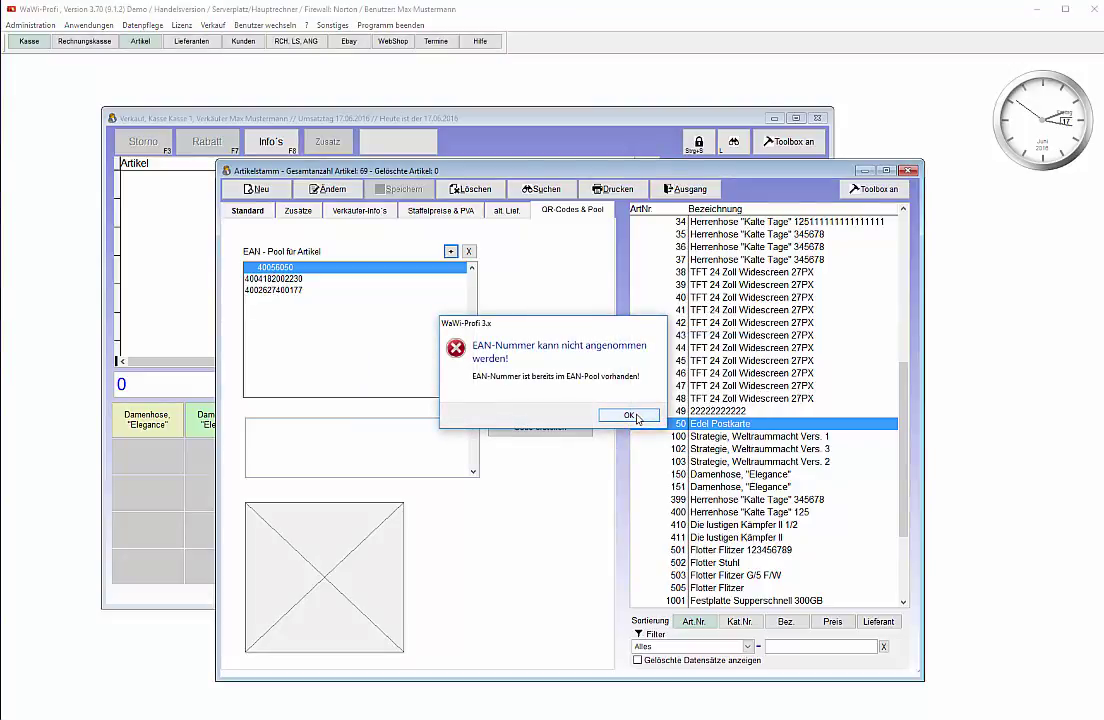
{"action": "left_click", "coordinate": [630, 415]}
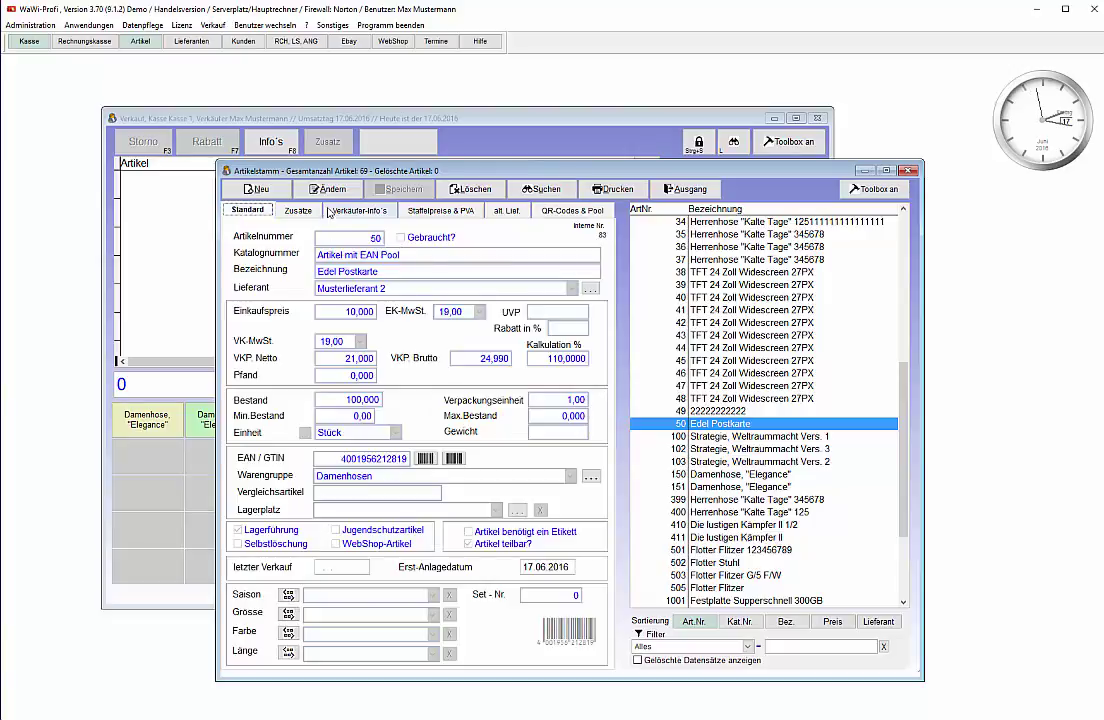
{"action": "left_click", "coordinate": [388, 460]}
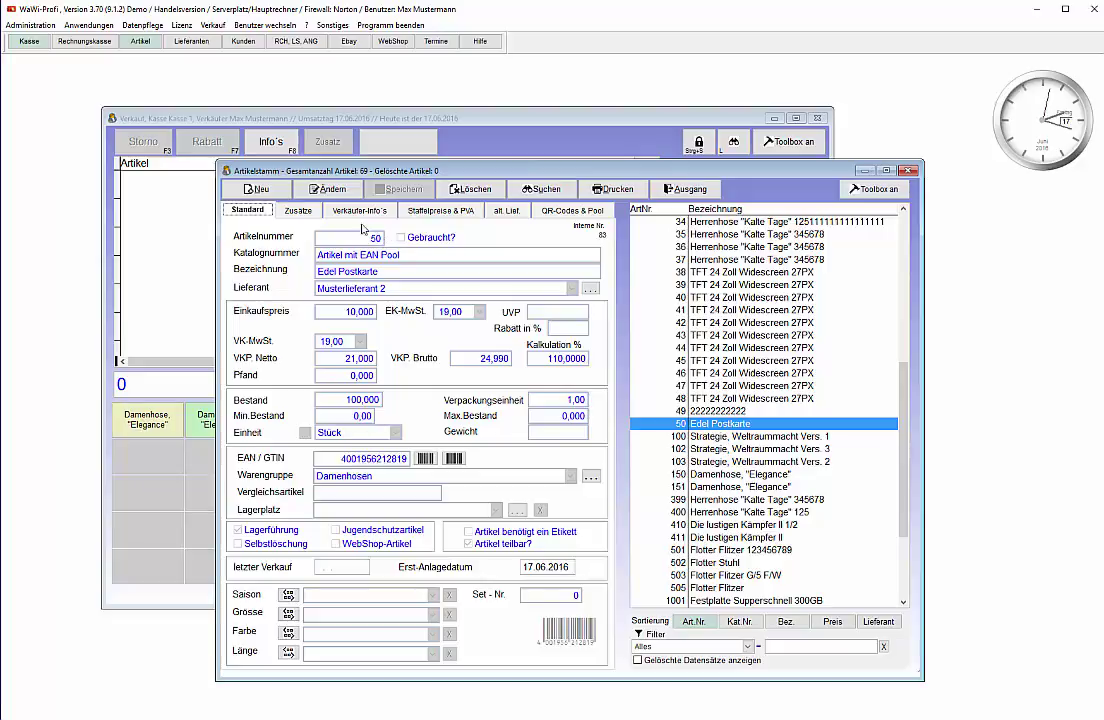
{"action": "left_click", "coordinate": [572, 210]}
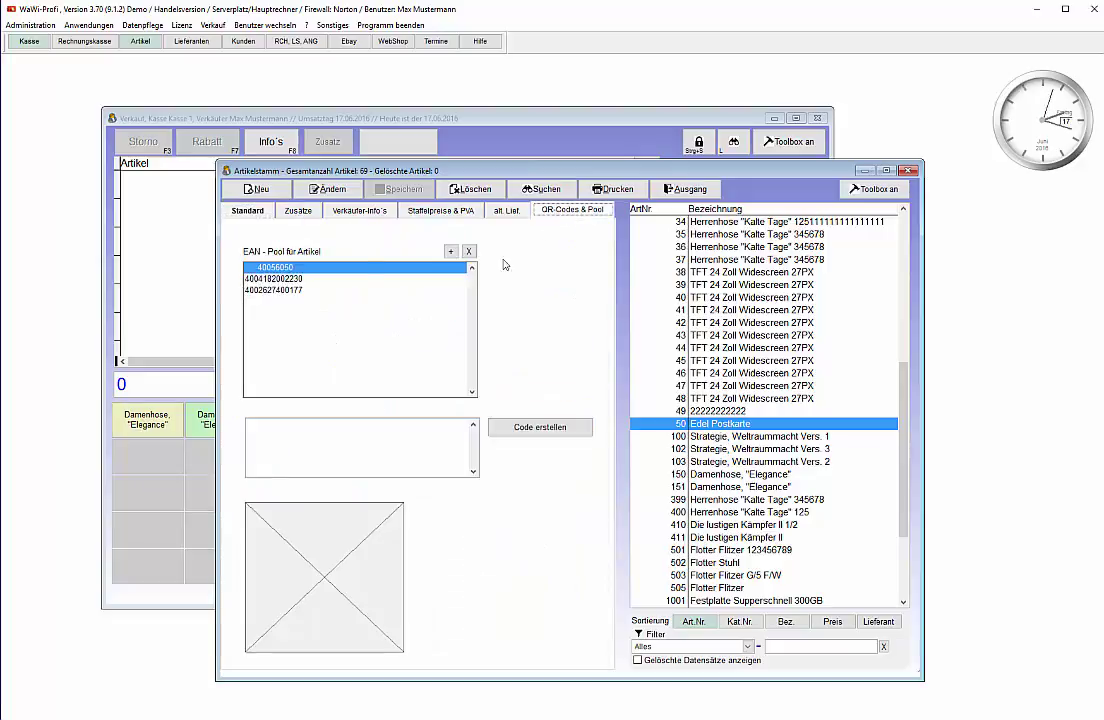
{"action": "left_click", "coordinate": [451, 253]}
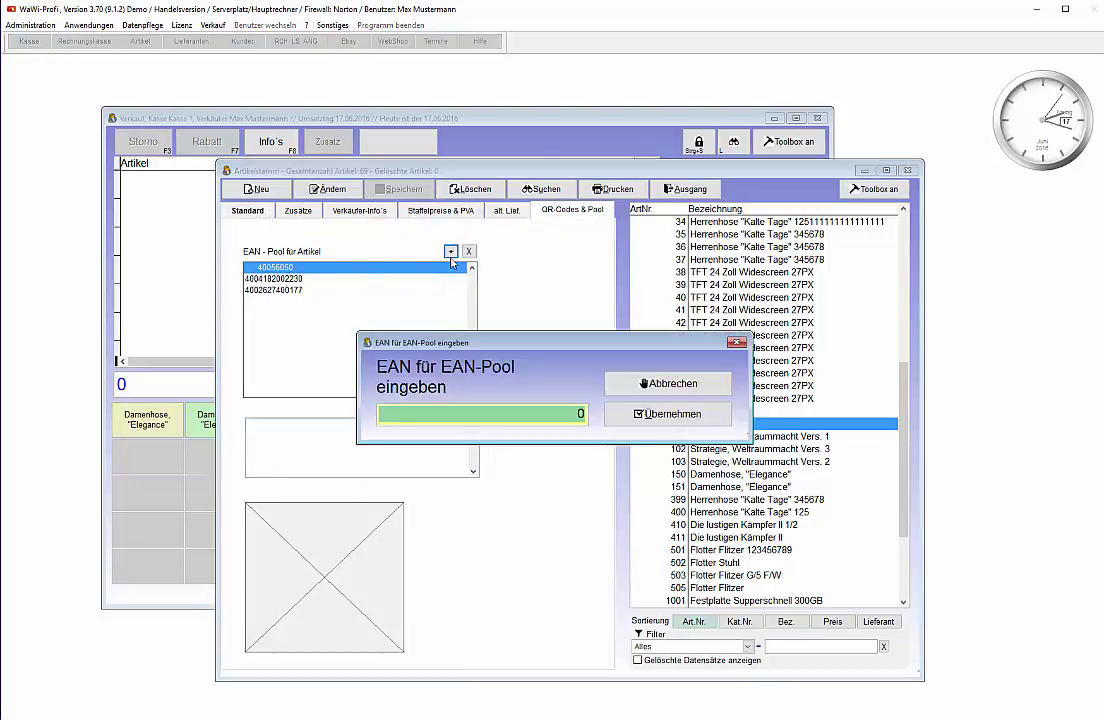
{"action": "type", "text": "4001956212819"}
{"action": "key", "text": "Tab"}
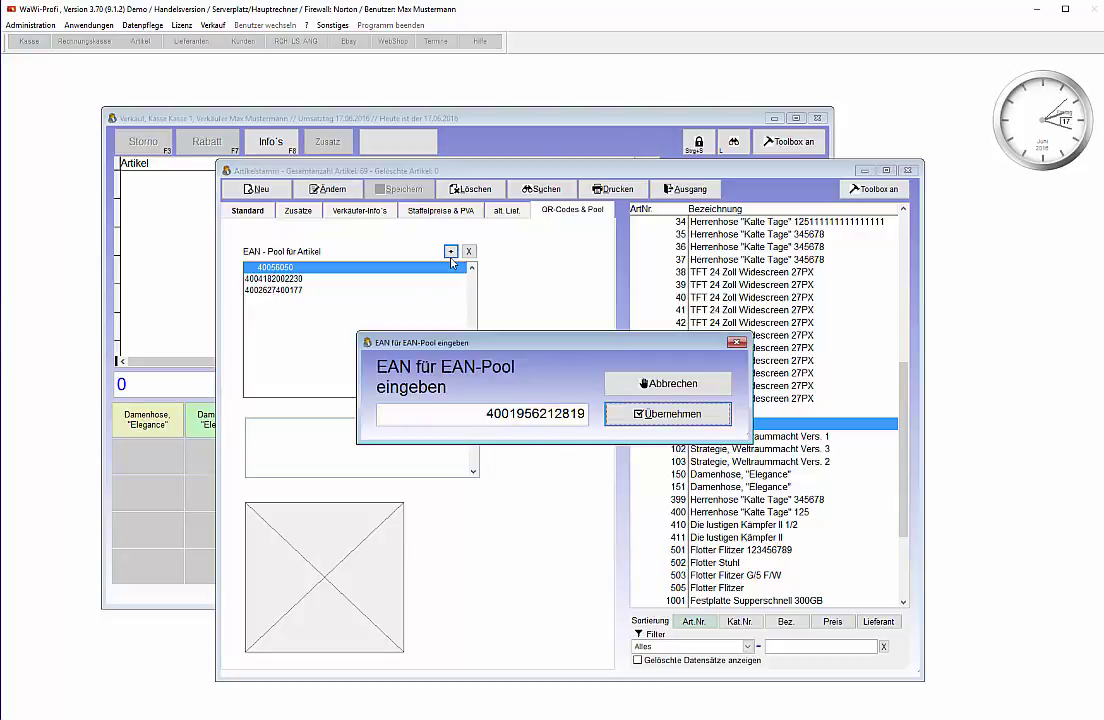
{"action": "key", "text": "Return"}
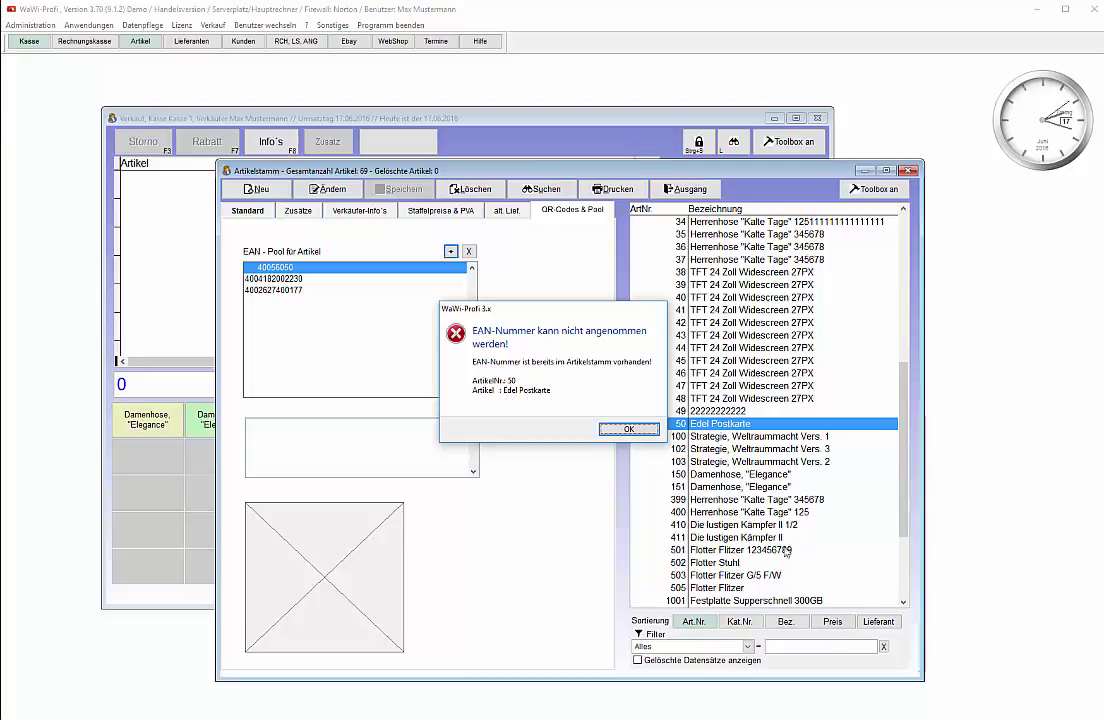
{"action": "left_click", "coordinate": [629, 428]}
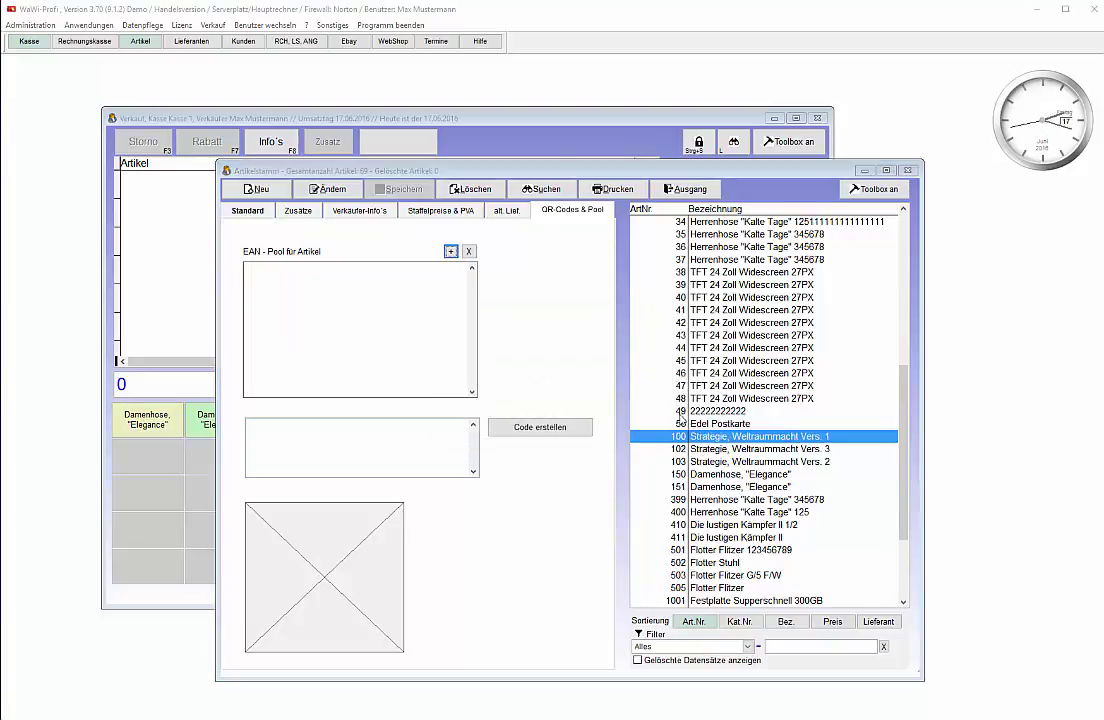
{"action": "left_click", "coordinate": [683, 474]}
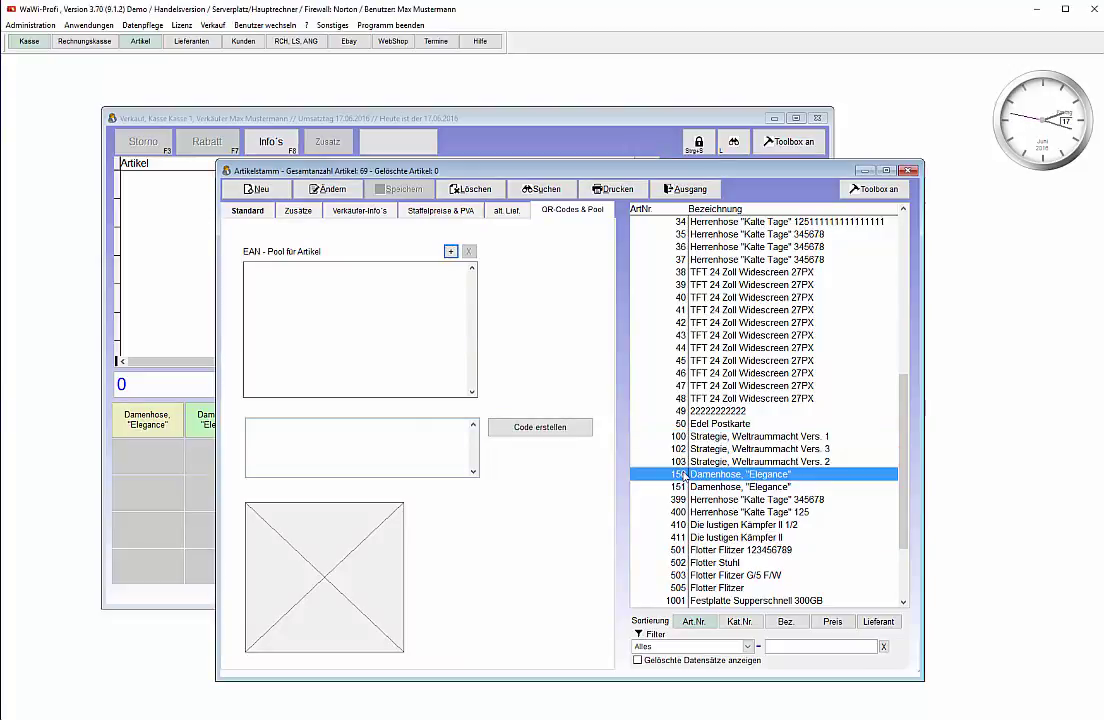
{"action": "left_click", "coordinate": [451, 253]}
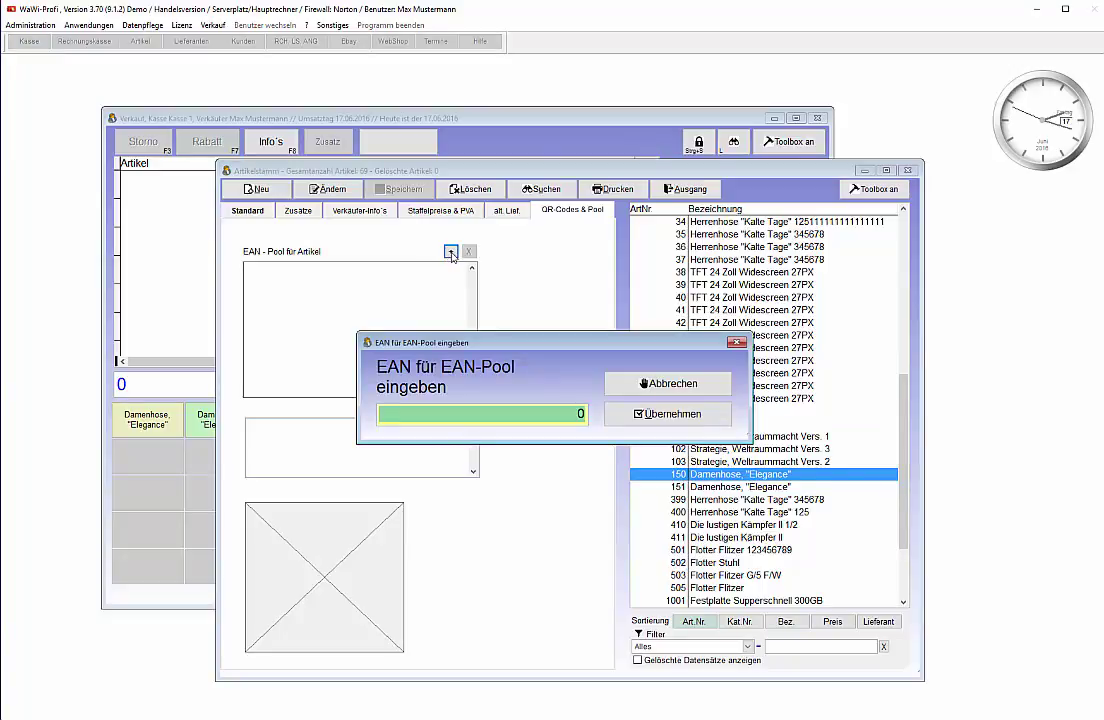
{"action": "type", "text": "4001956212819"}
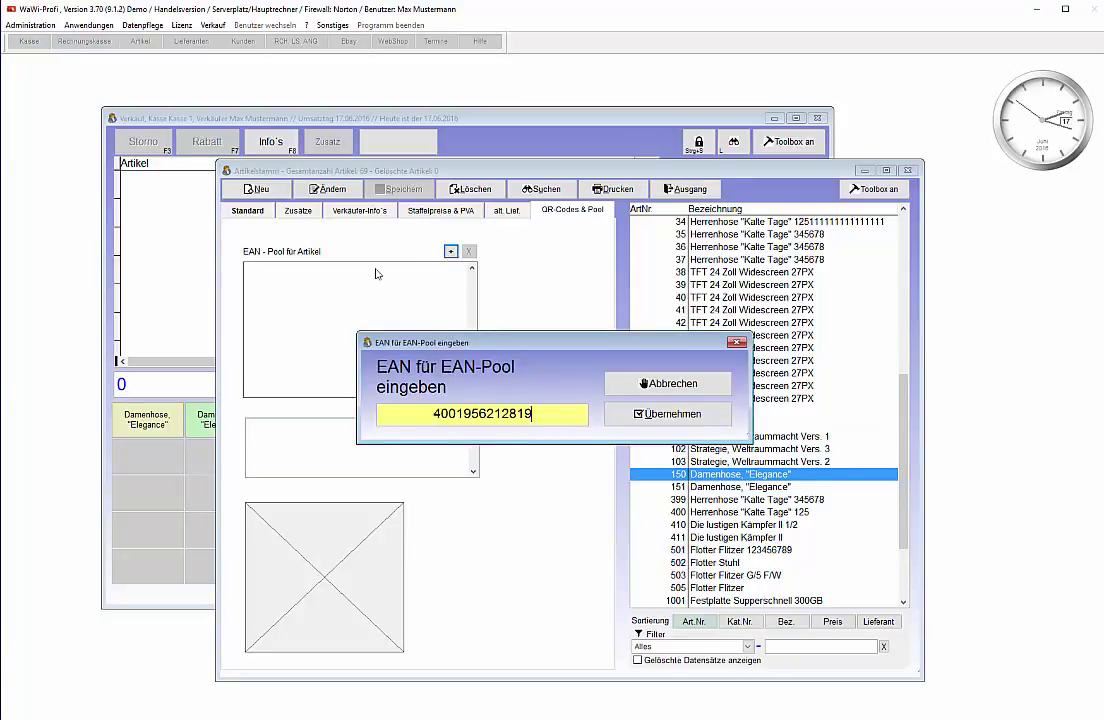
{"action": "key", "text": "Tab"}
{"action": "key", "text": "Return"}
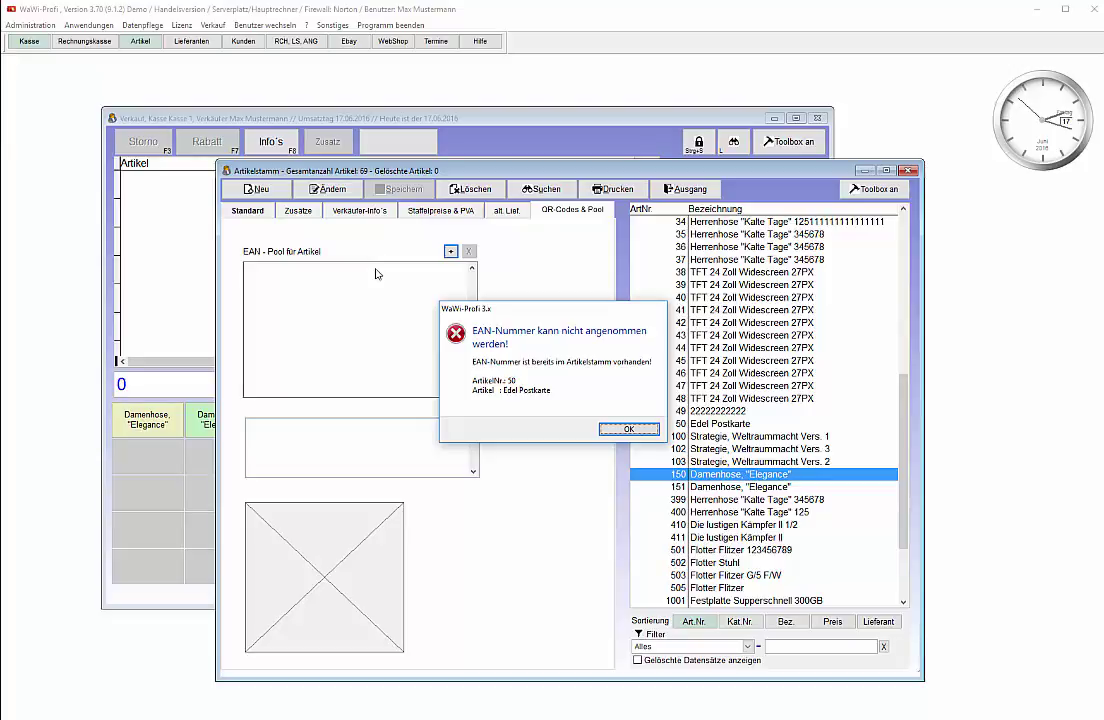
{"action": "key", "text": "Return"}
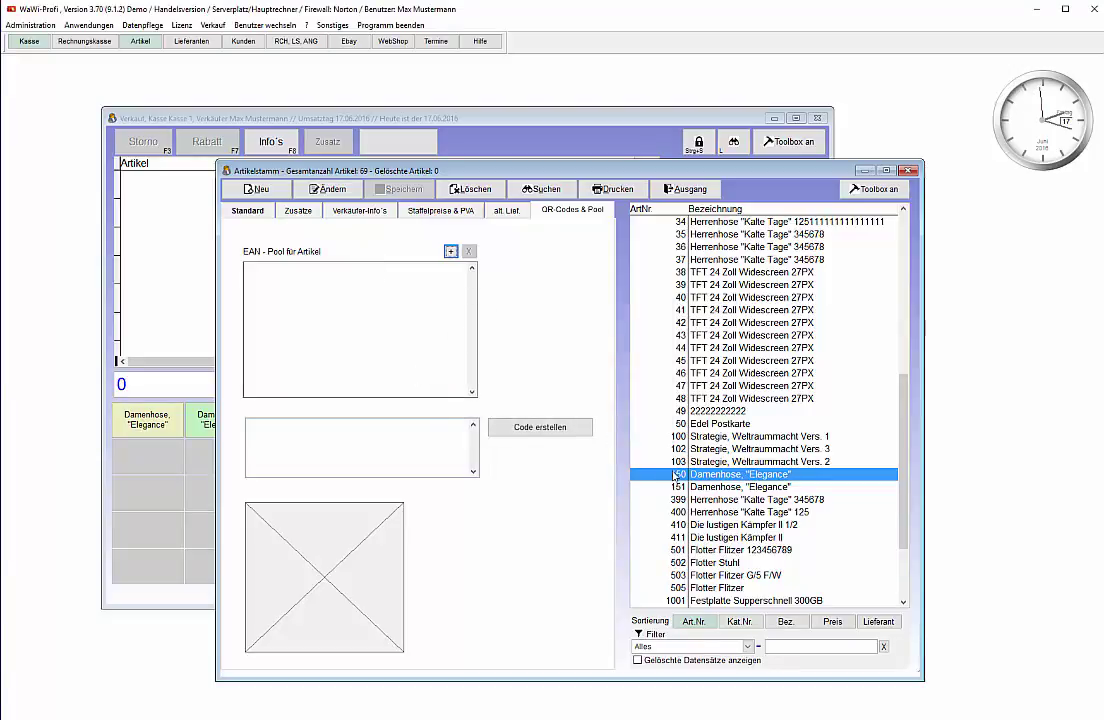
{"action": "left_click", "coordinate": [451, 251]}
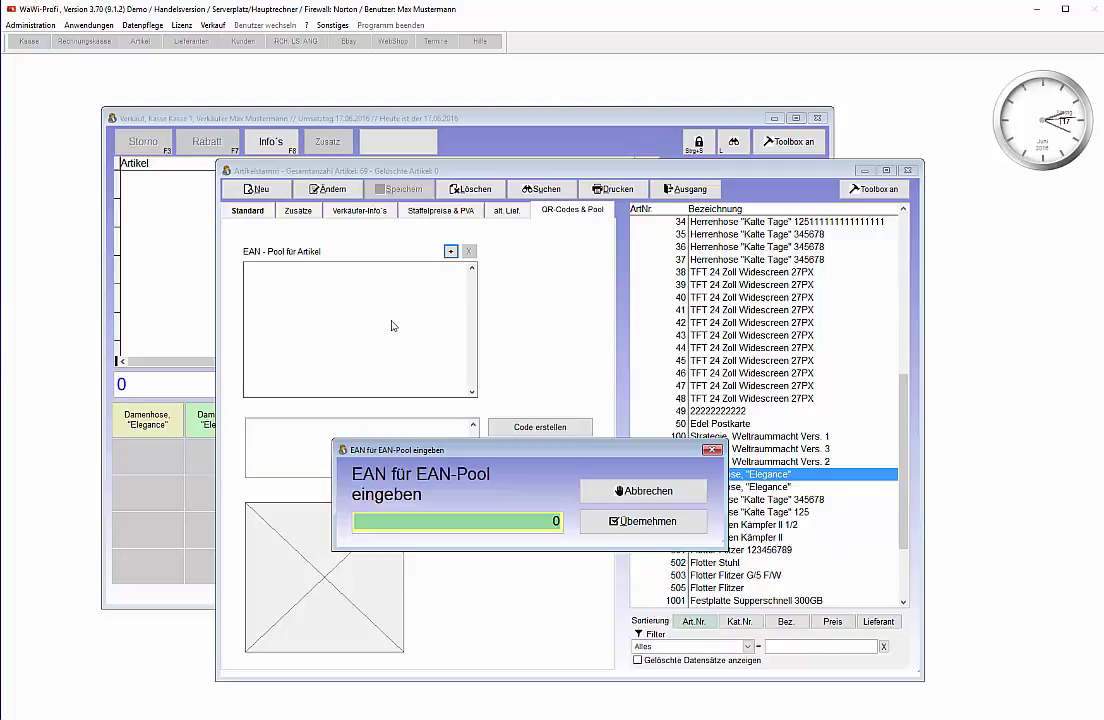
{"action": "type", "text": "4004182002230"}
{"action": "key", "text": "Return"}
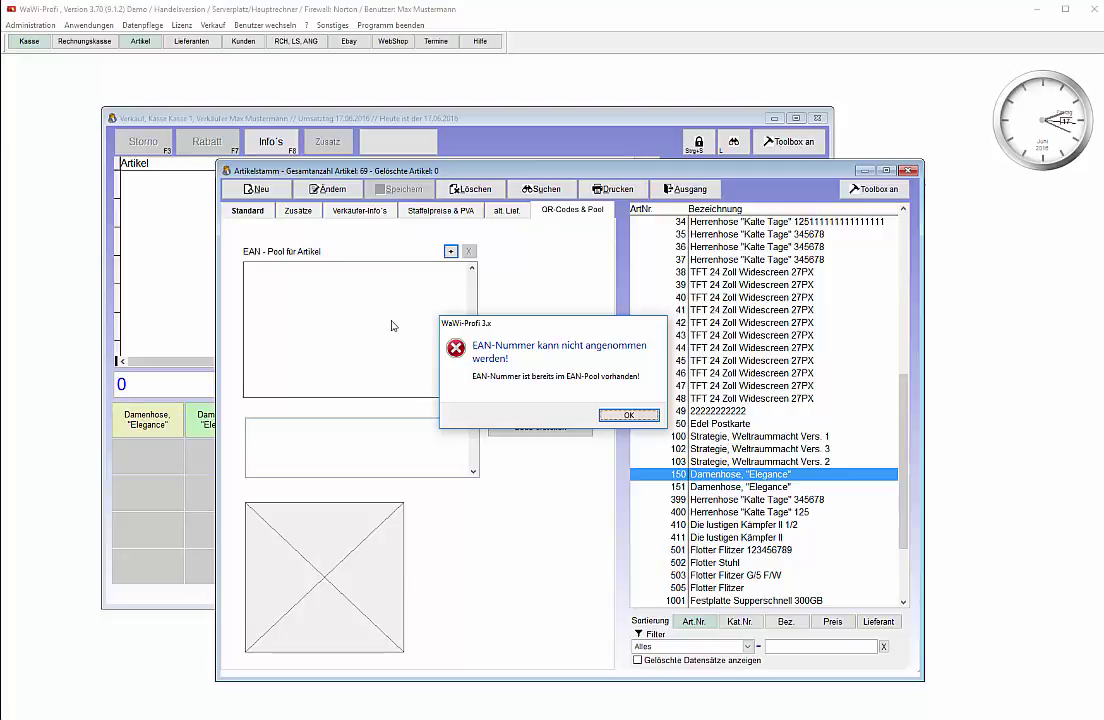
{"action": "left_click", "coordinate": [648, 416]}
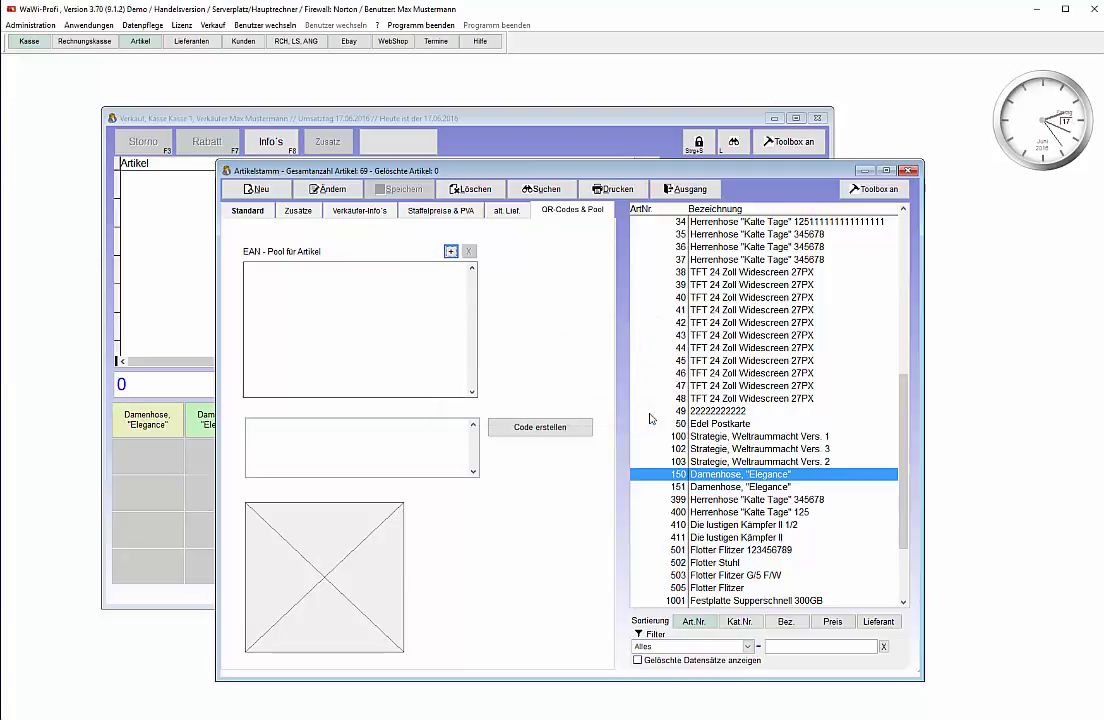